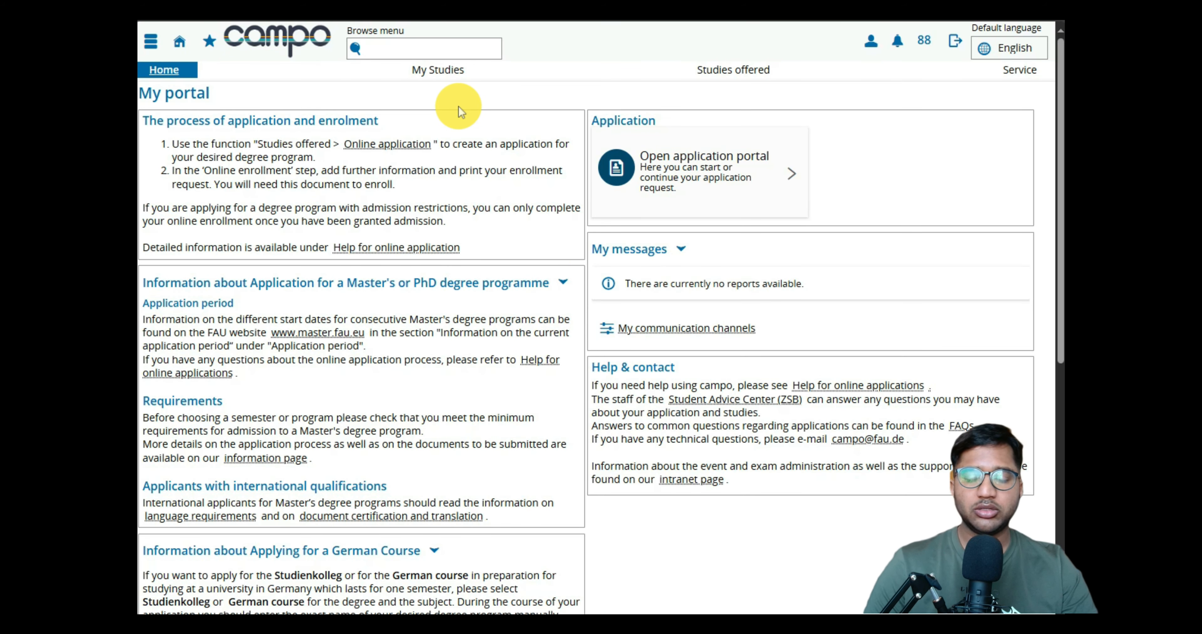
Open the application portal and set the application semester to Winter semester 2025/26
left_click(676, 188)
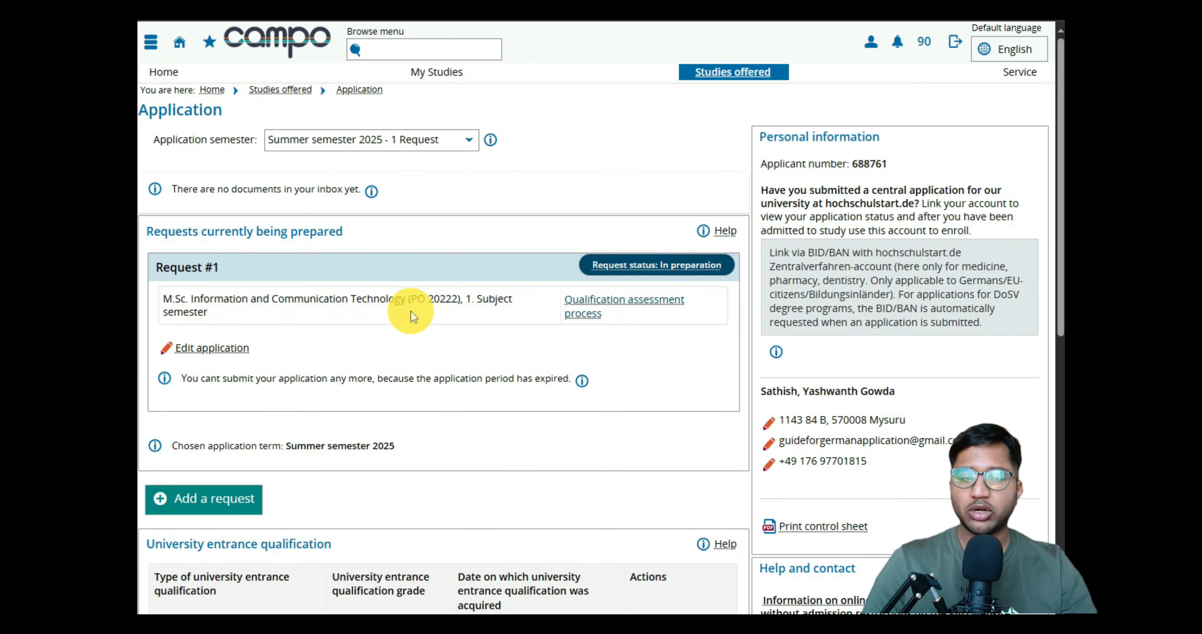
scroll(455, 420, "down", 4)
scroll(456, 421, "up", 1)
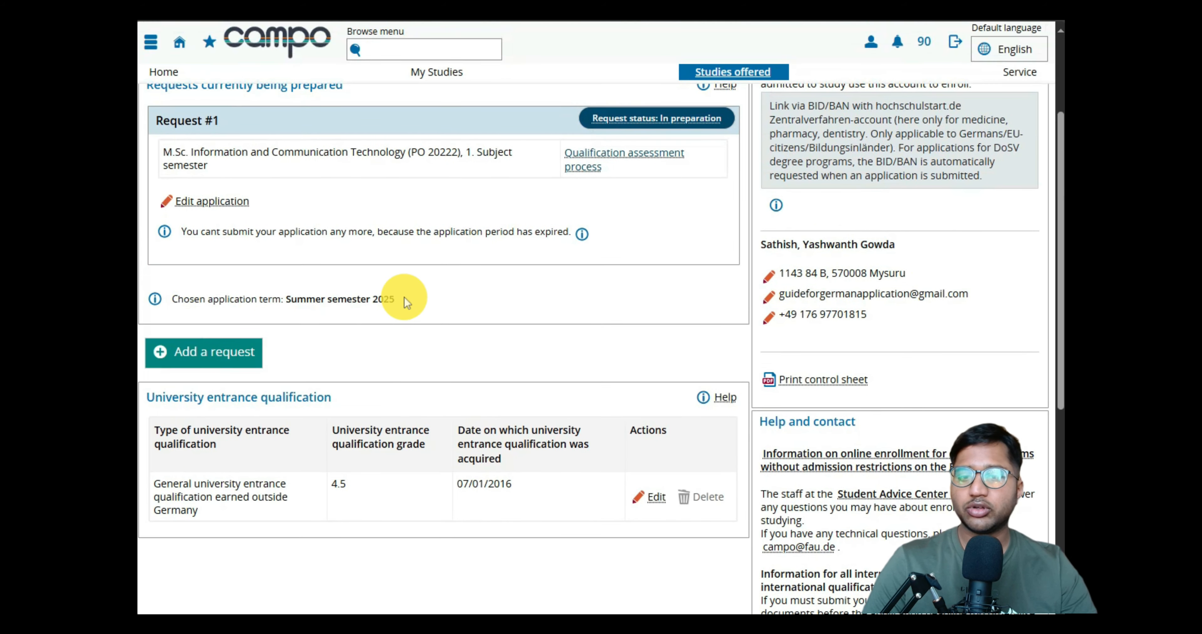
left_click_drag(407, 303, 293, 298)
scroll(276, 300, "up", 3)
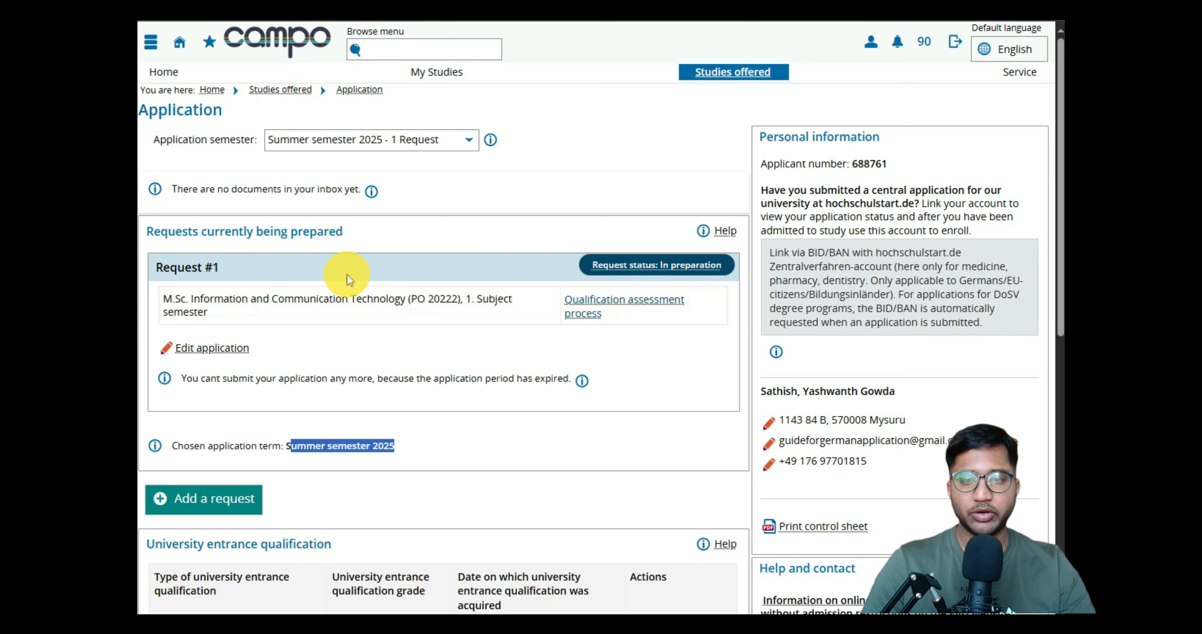
left_click(322, 140)
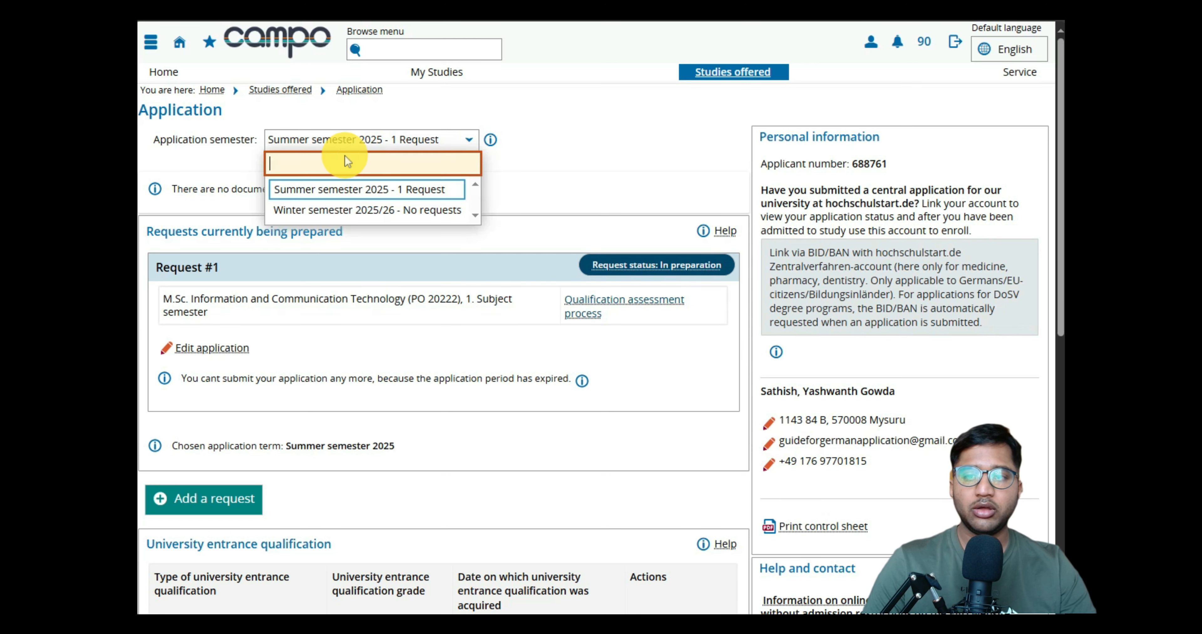
left_click(339, 211)
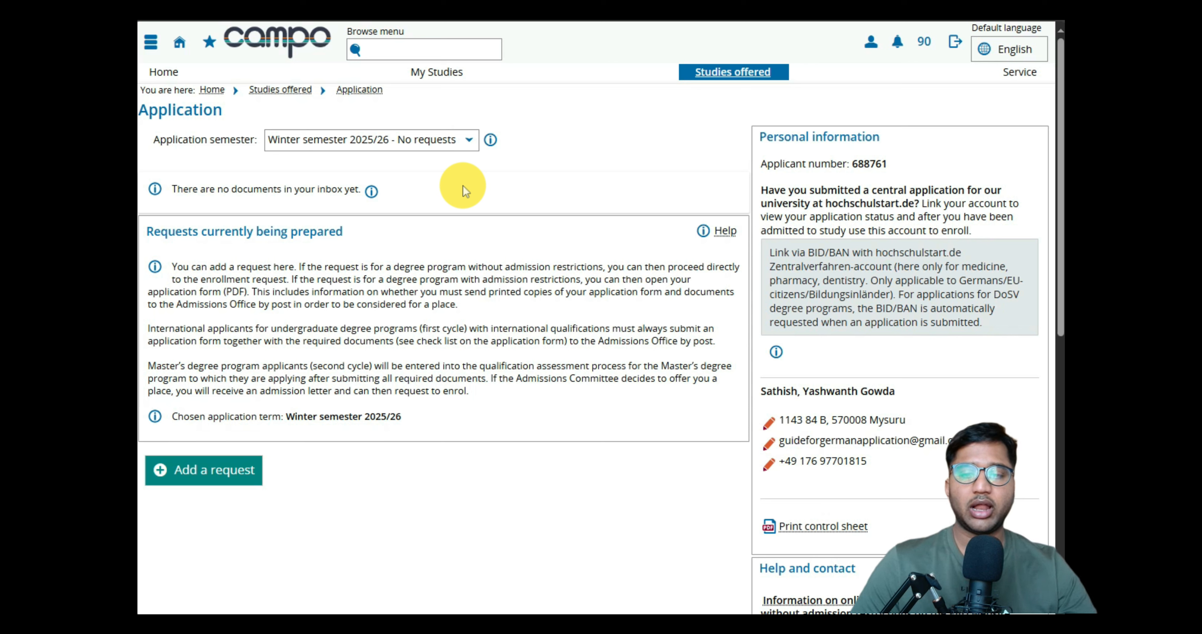
Add a request with Master as the desired degree and Computational Engineering as the subject
left_click(215, 478)
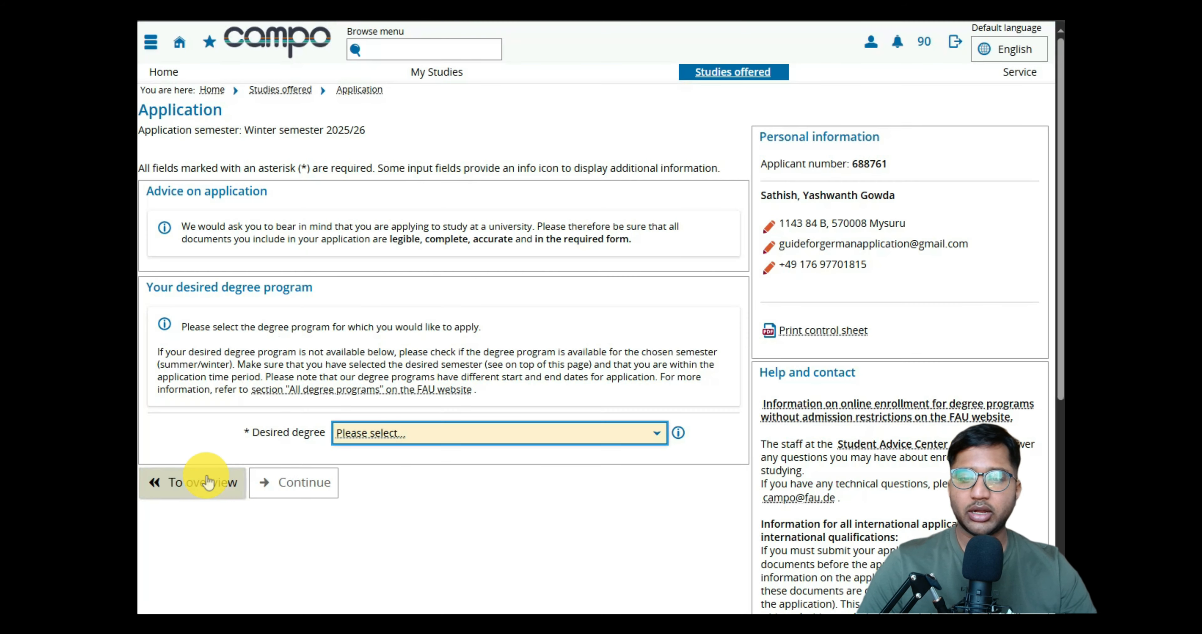
left_click(370, 443)
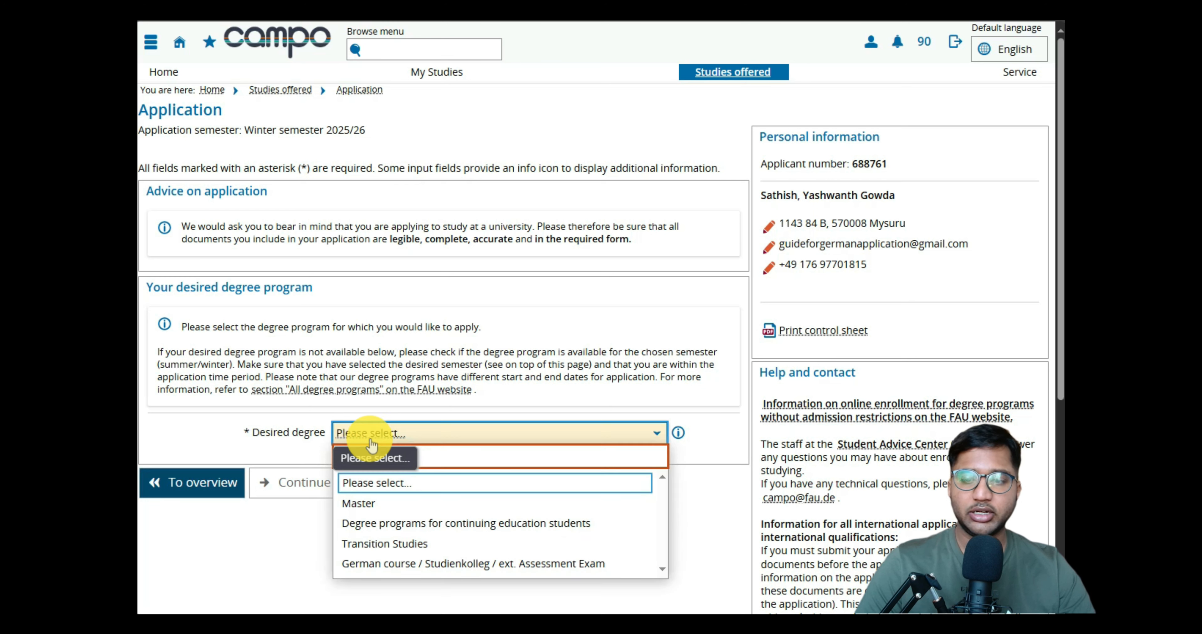
left_click(377, 513)
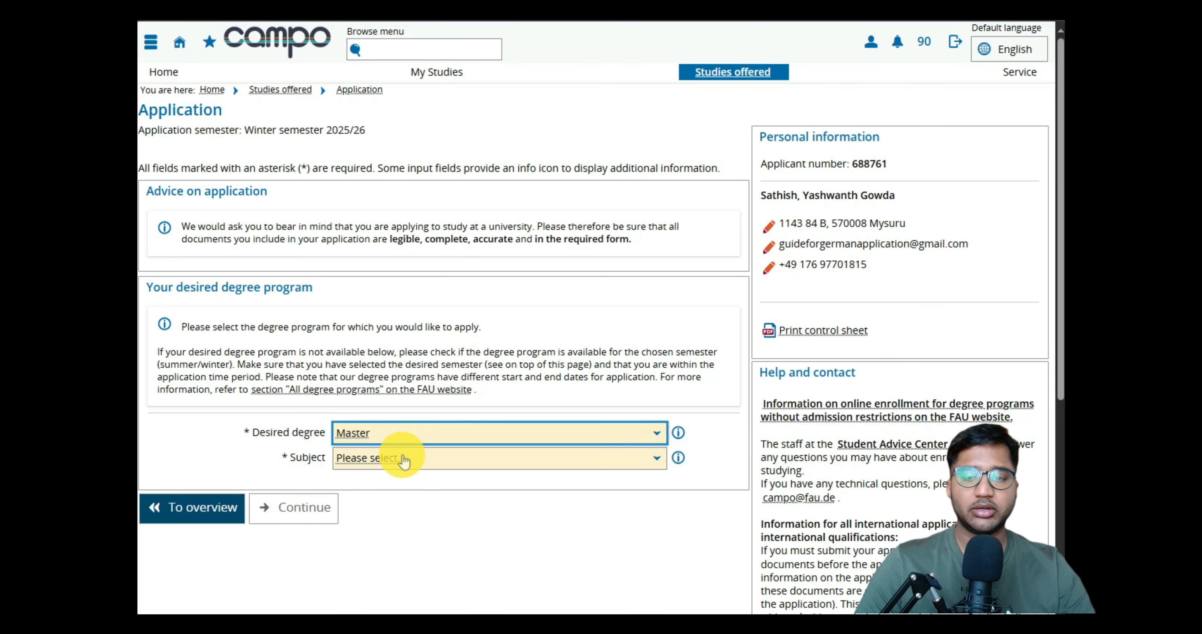
left_click(404, 461)
scroll(387, 363, "down", 2)
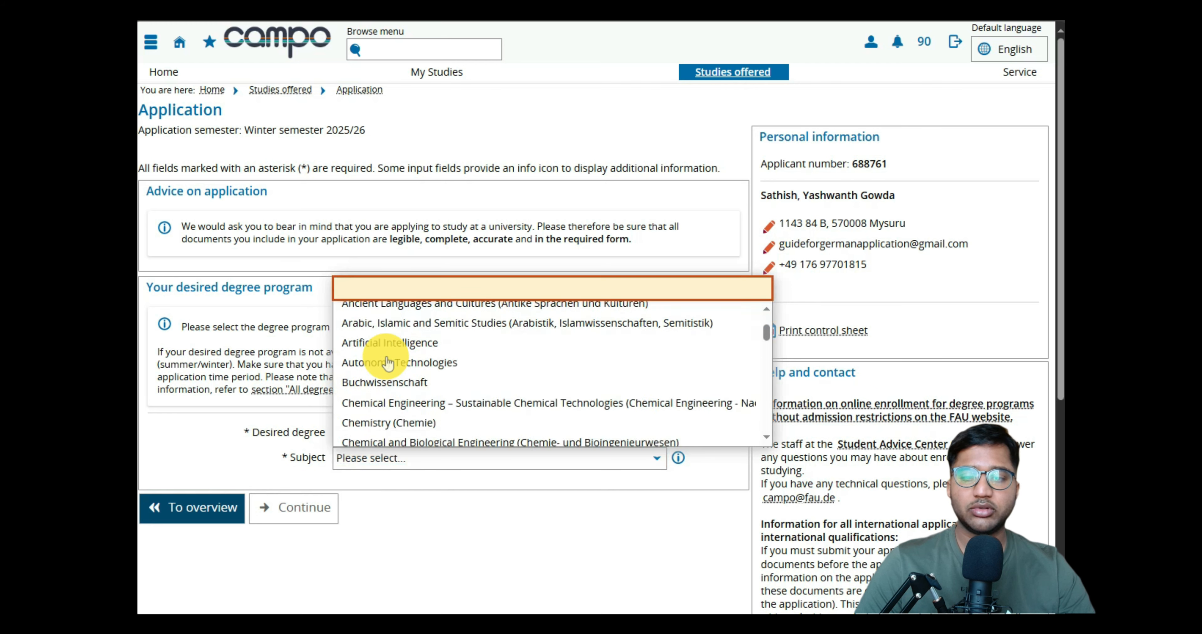
scroll(387, 363, "down", 4)
scroll(389, 357, "up", 2)
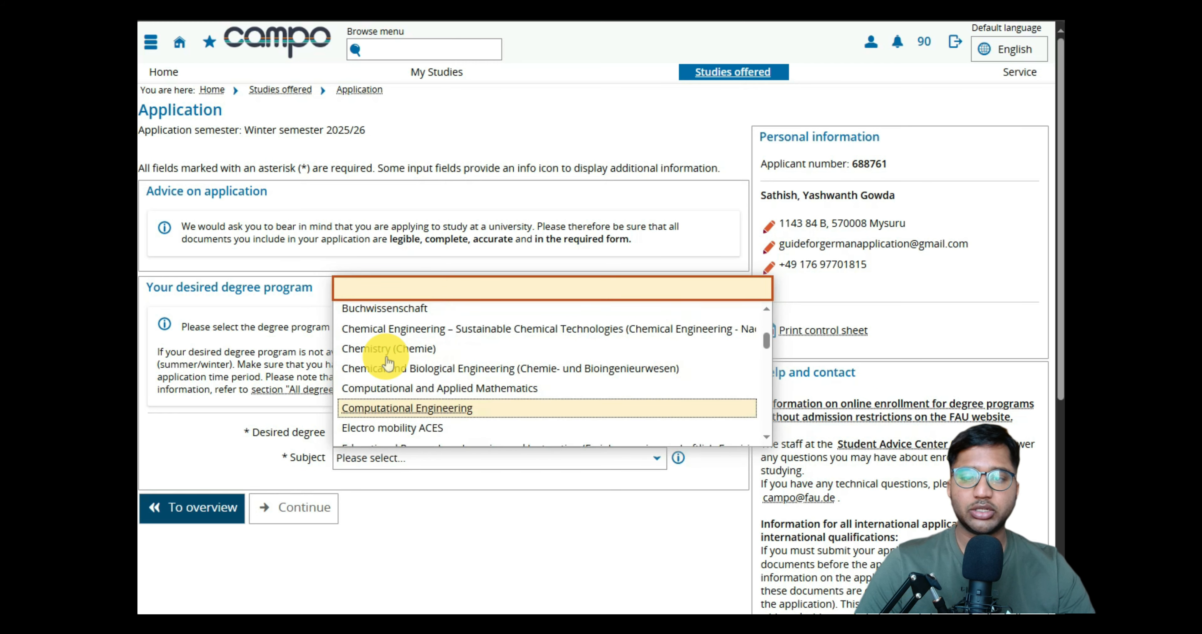
left_click(423, 411)
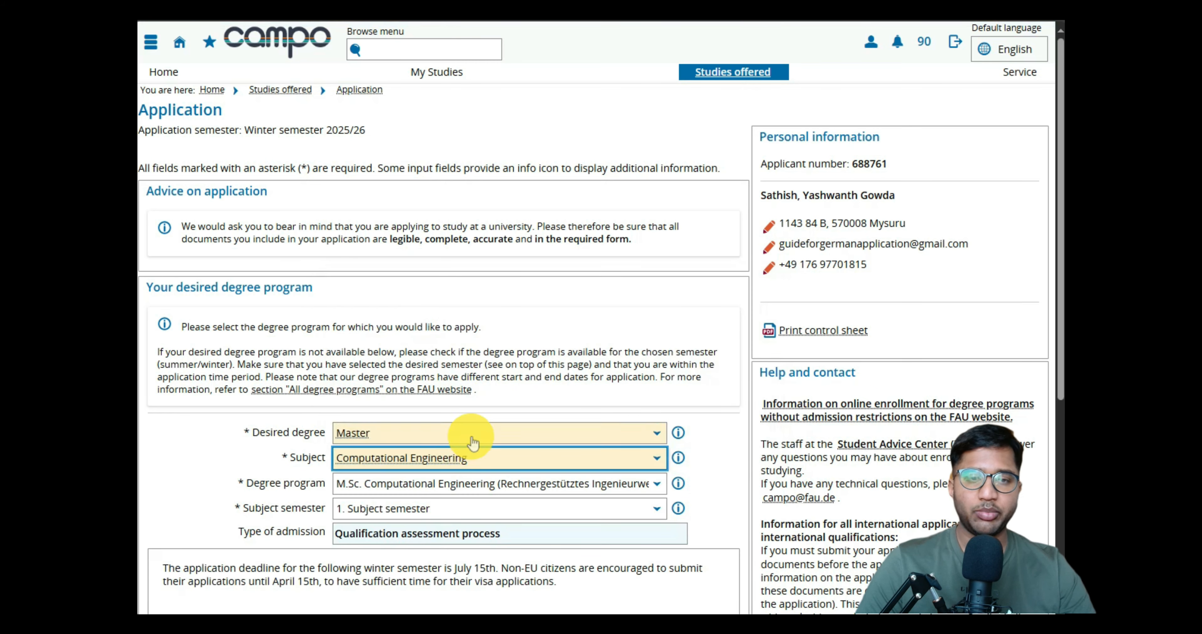
Check the available subject semester options and read the guidance on which starting semester to select
scroll(473, 442, "down", 3)
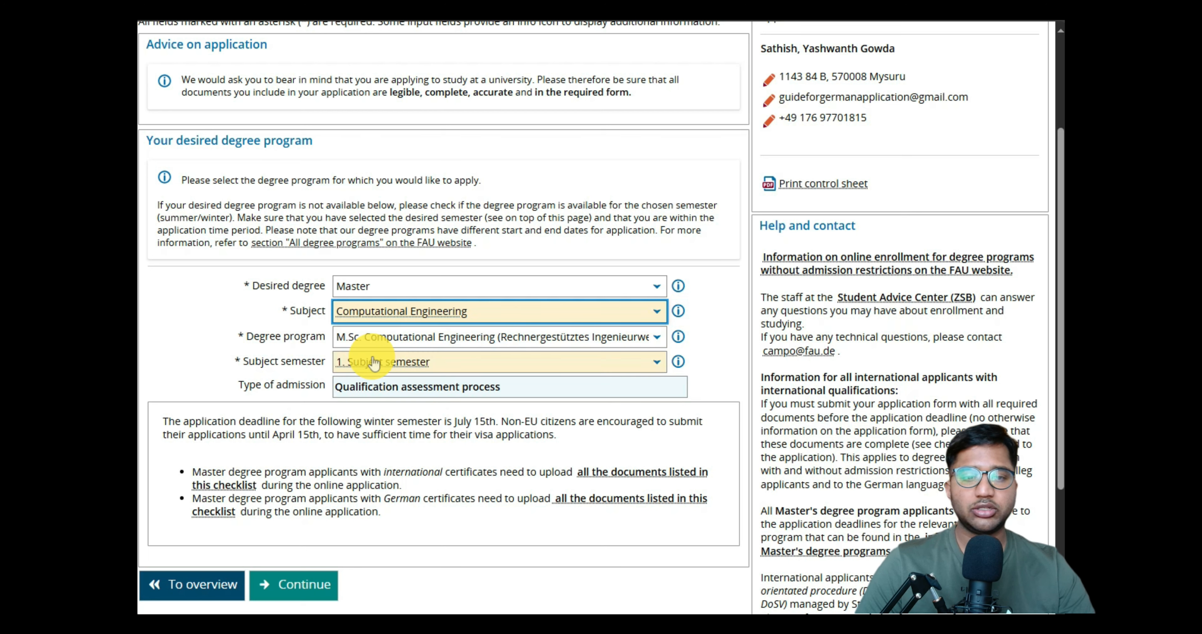
left_click(484, 362)
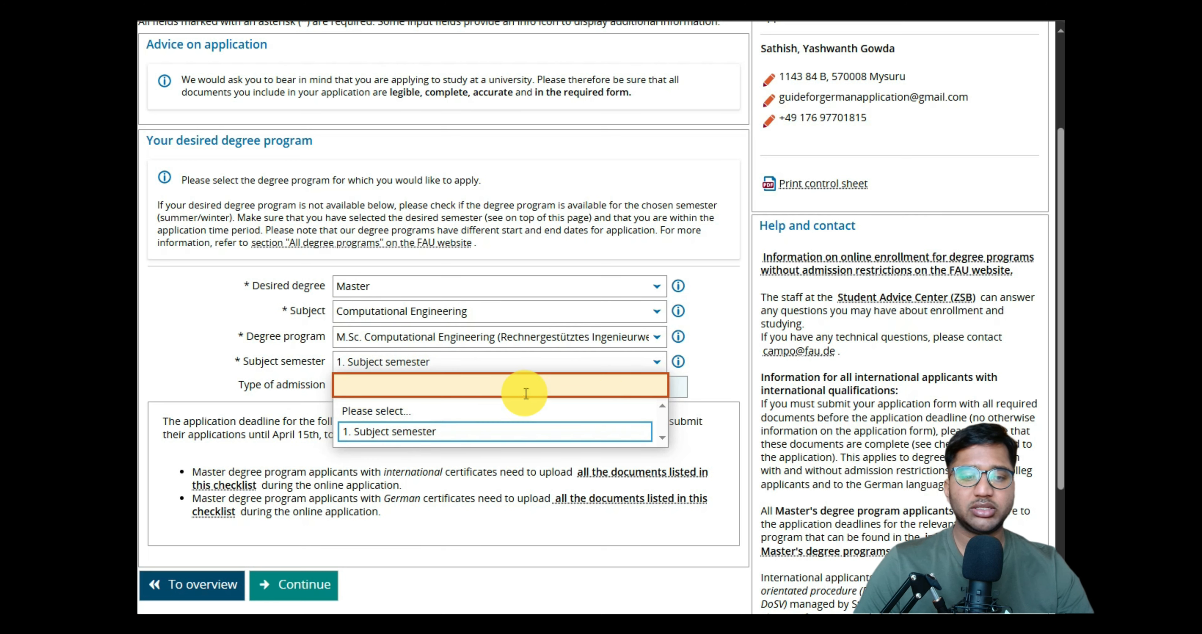
left_click(719, 350)
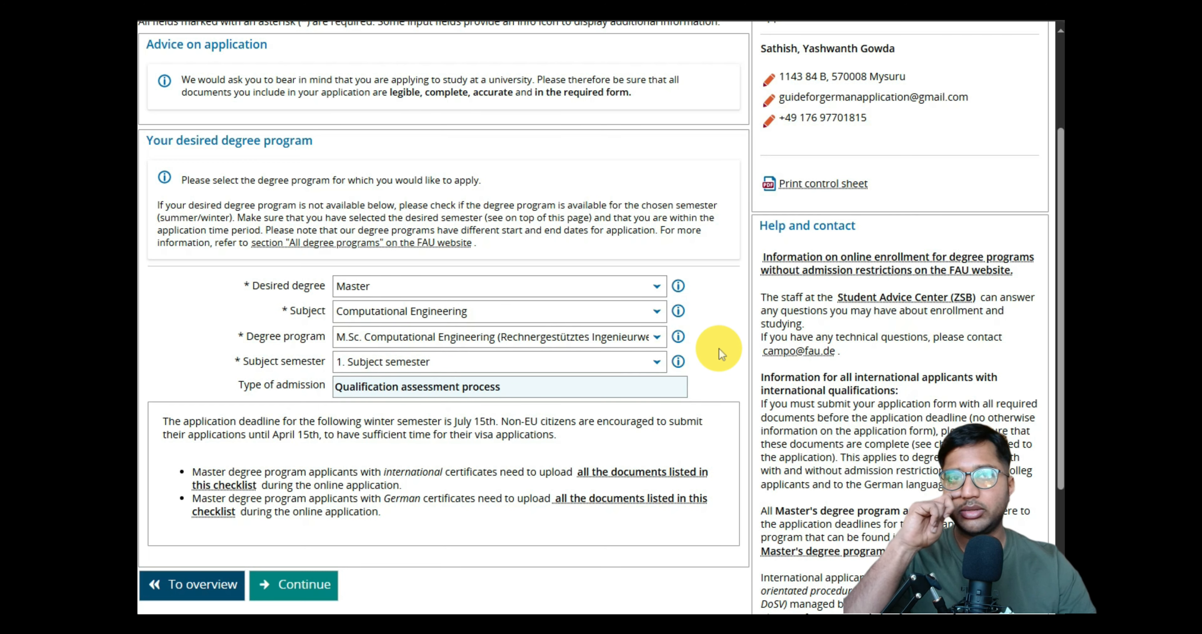
left_click(689, 368)
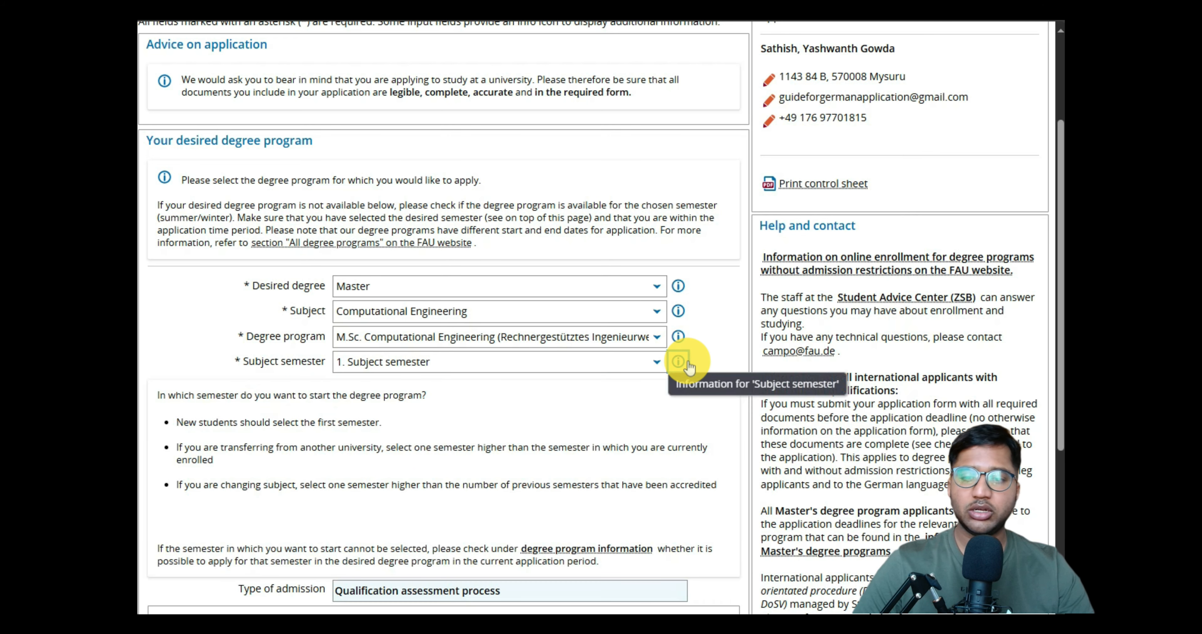
scroll(689, 366, "down", 2)
left_click_drag(218, 351, 326, 360)
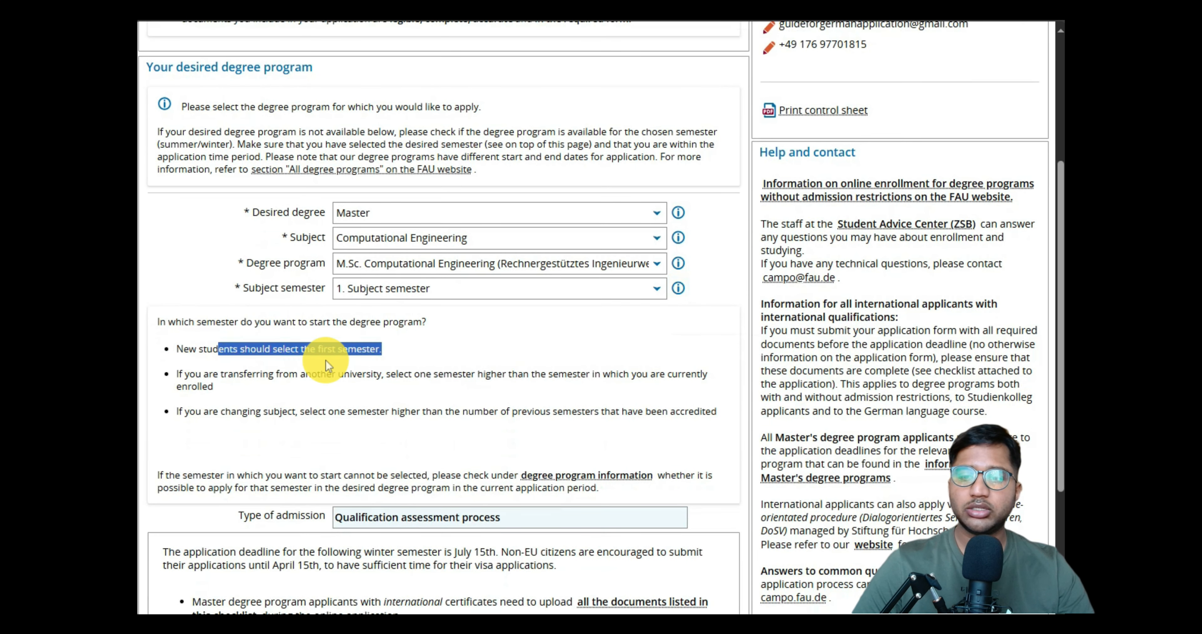
left_click(344, 359)
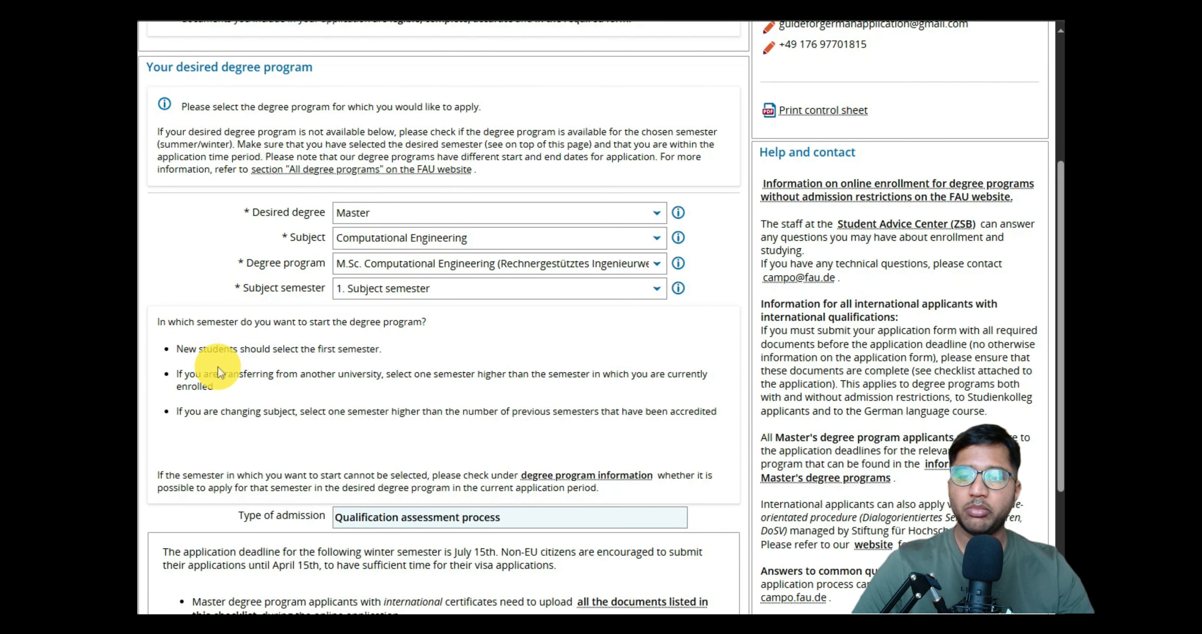
left_click_drag(177, 368, 582, 375)
left_click(709, 358)
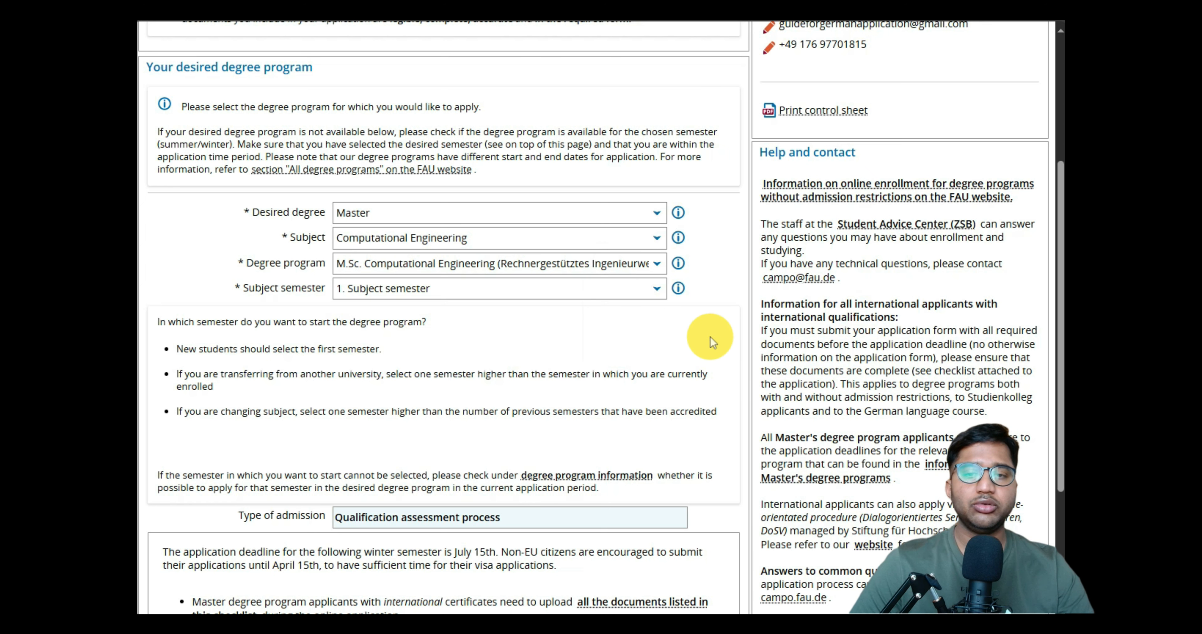
left_click(656, 292)
left_click(656, 294)
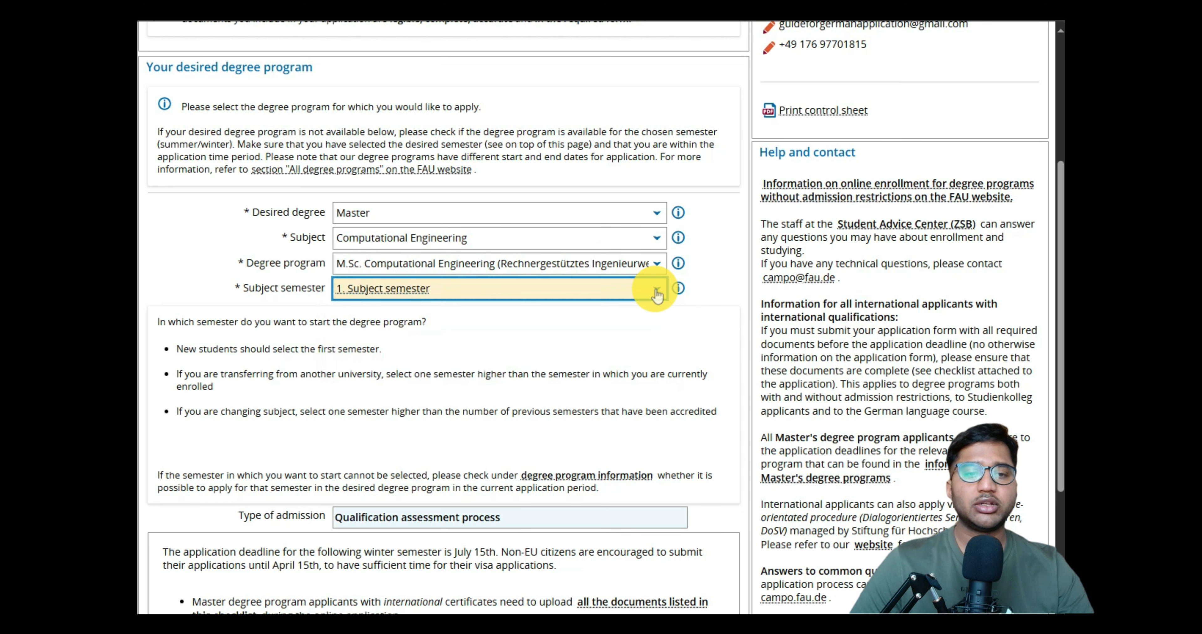
left_click(723, 309)
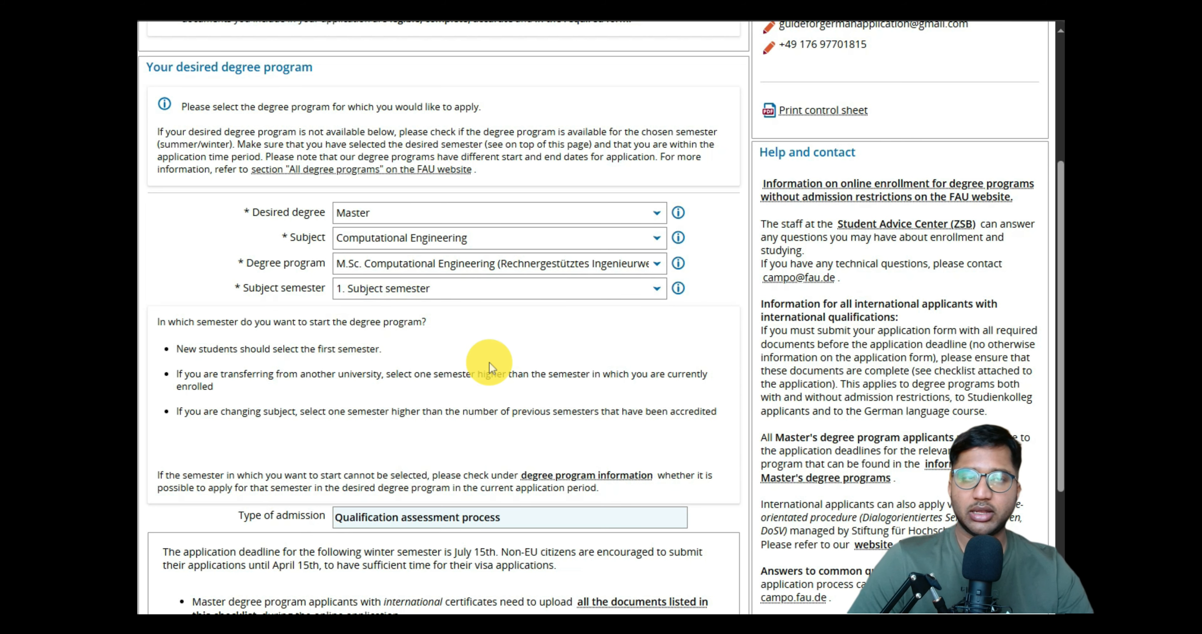
Read the winter semester application deadline and the recommended submission date for non-EU citizens
scroll(567, 420, "down", 3)
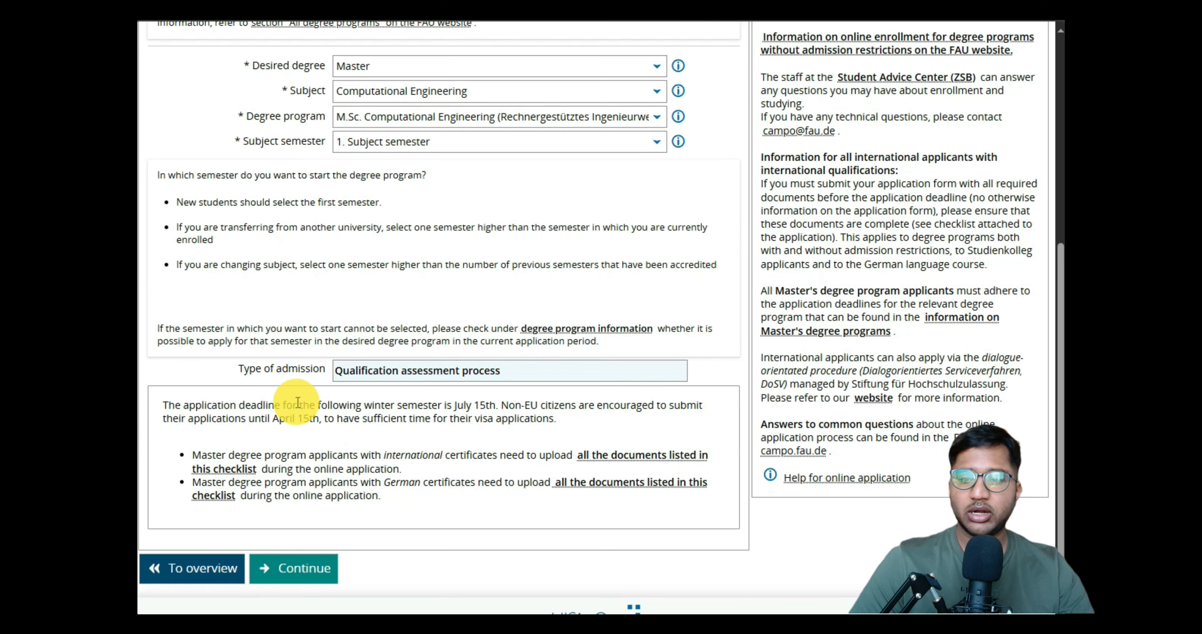
left_click_drag(463, 406, 689, 409)
left_click(298, 427)
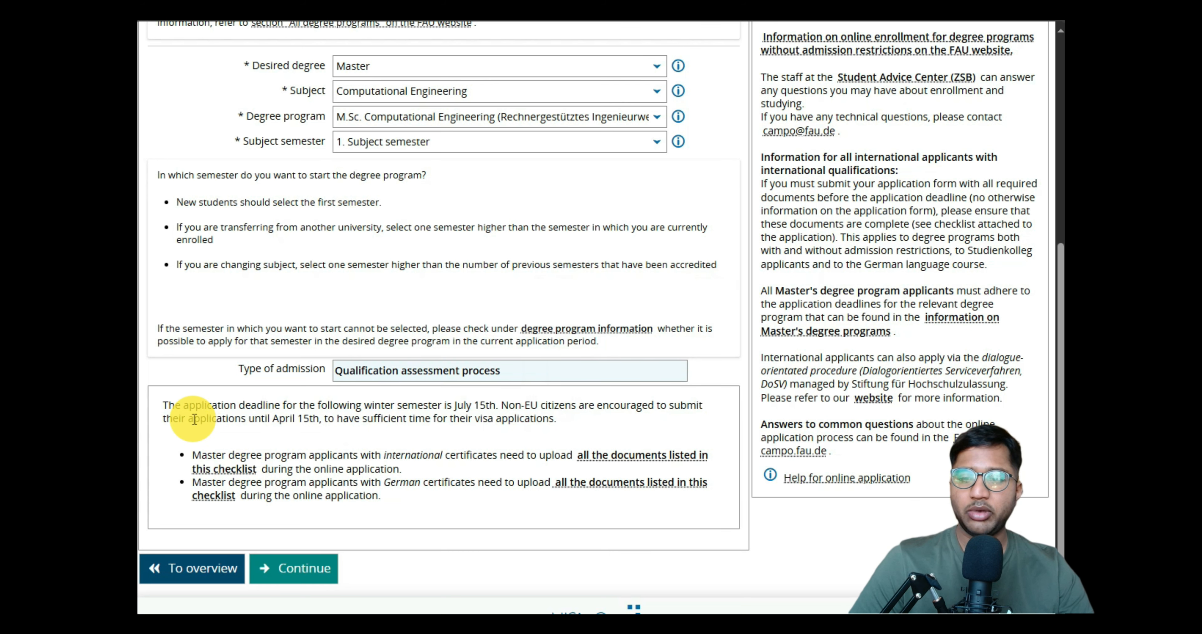
left_click_drag(195, 420, 286, 417)
left_click(306, 437)
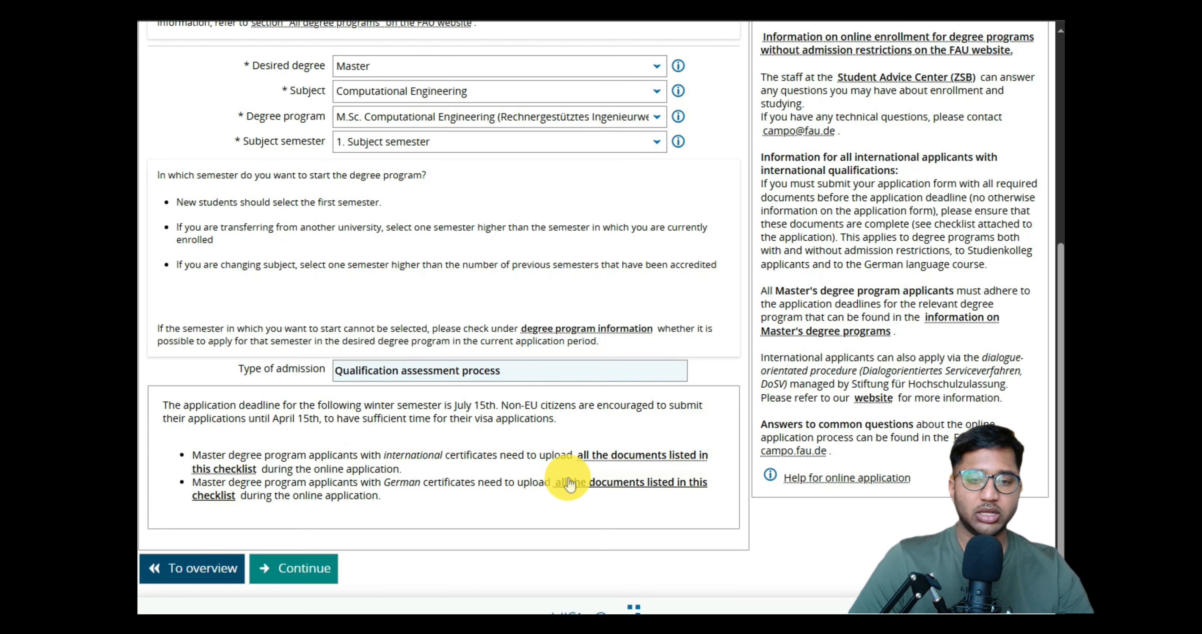
Open the document checklist for Master's applicants with international certificates in a new tab and skim through its English page
right_click(597, 455)
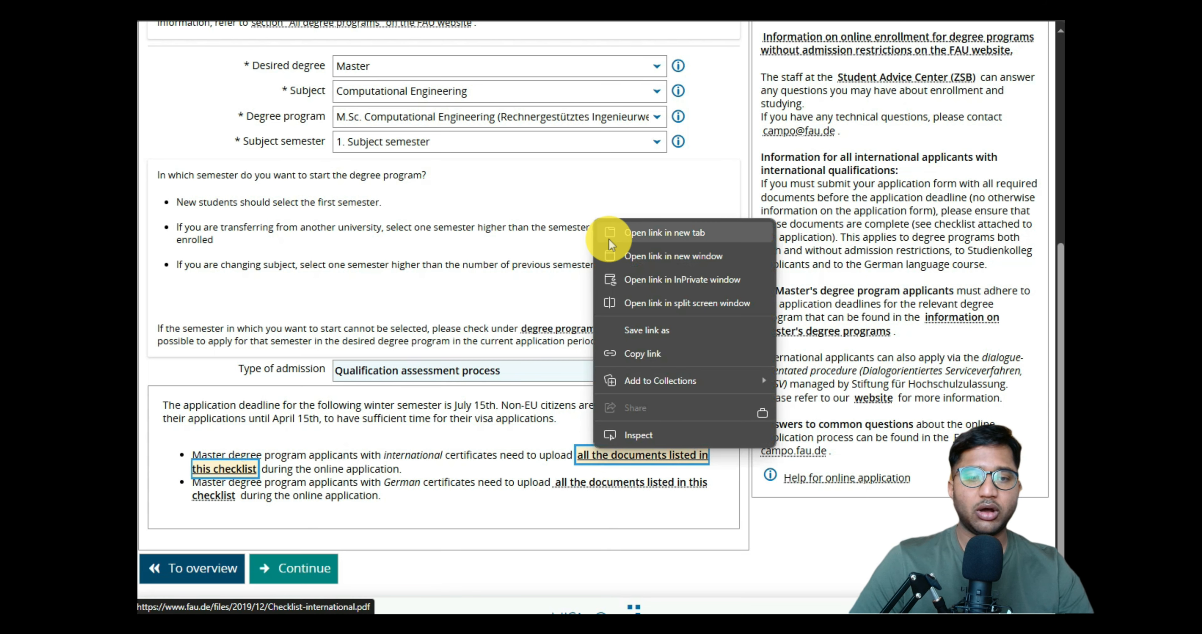
left_click(612, 243)
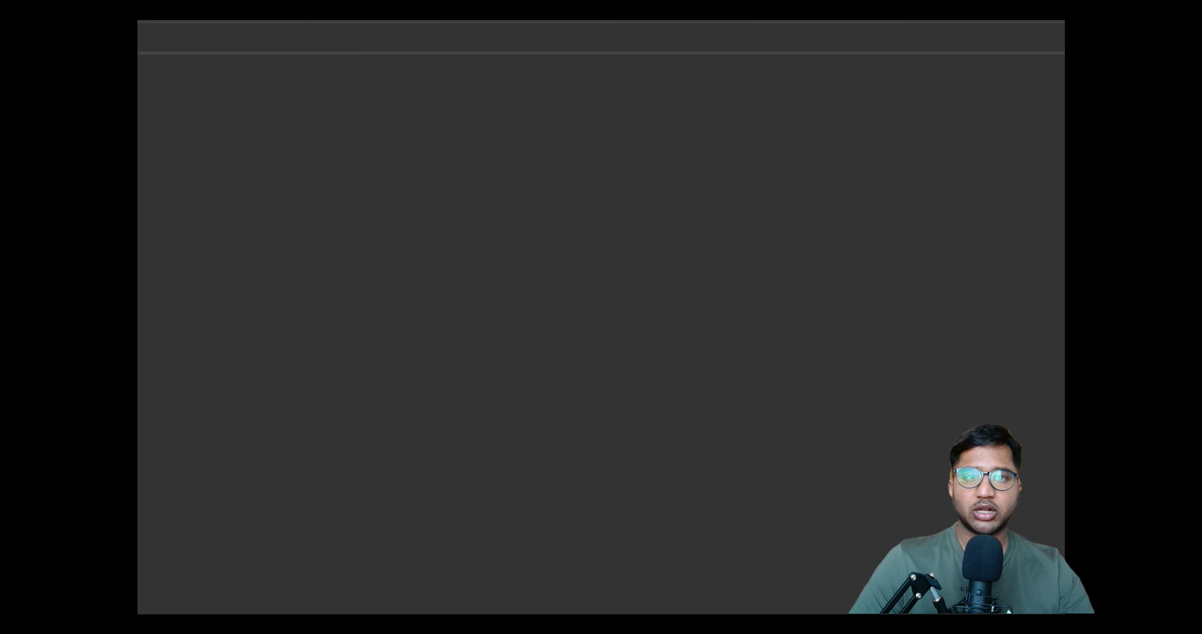
scroll(539, 301, "down", 2)
scroll(539, 300, "up", 2)
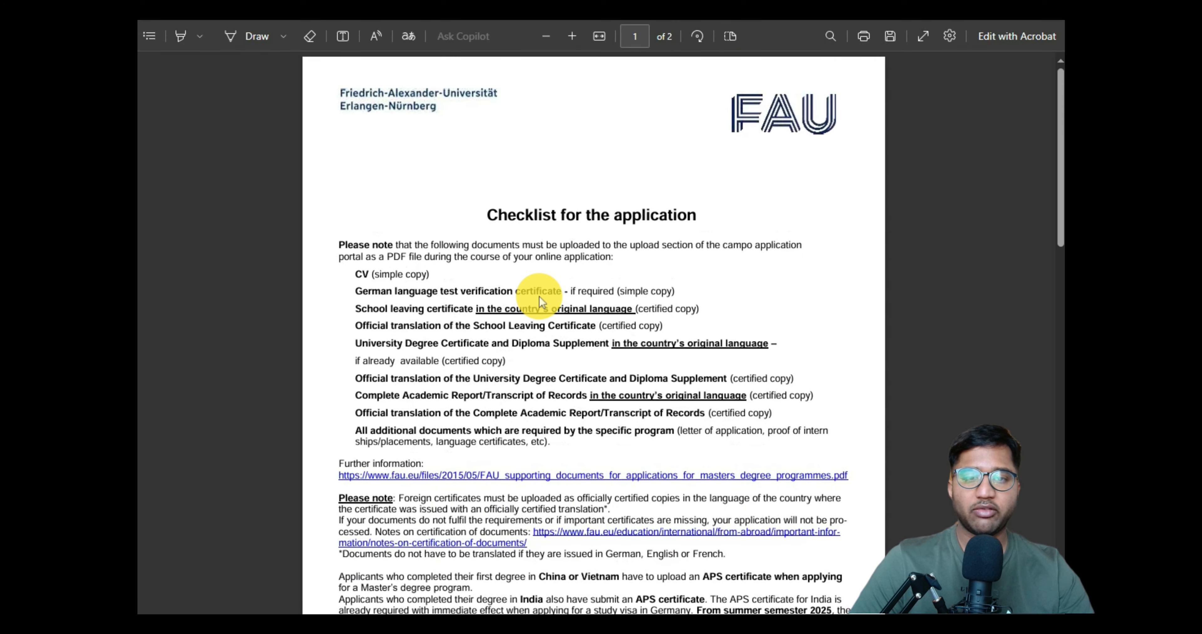
left_click_drag(488, 215, 691, 219)
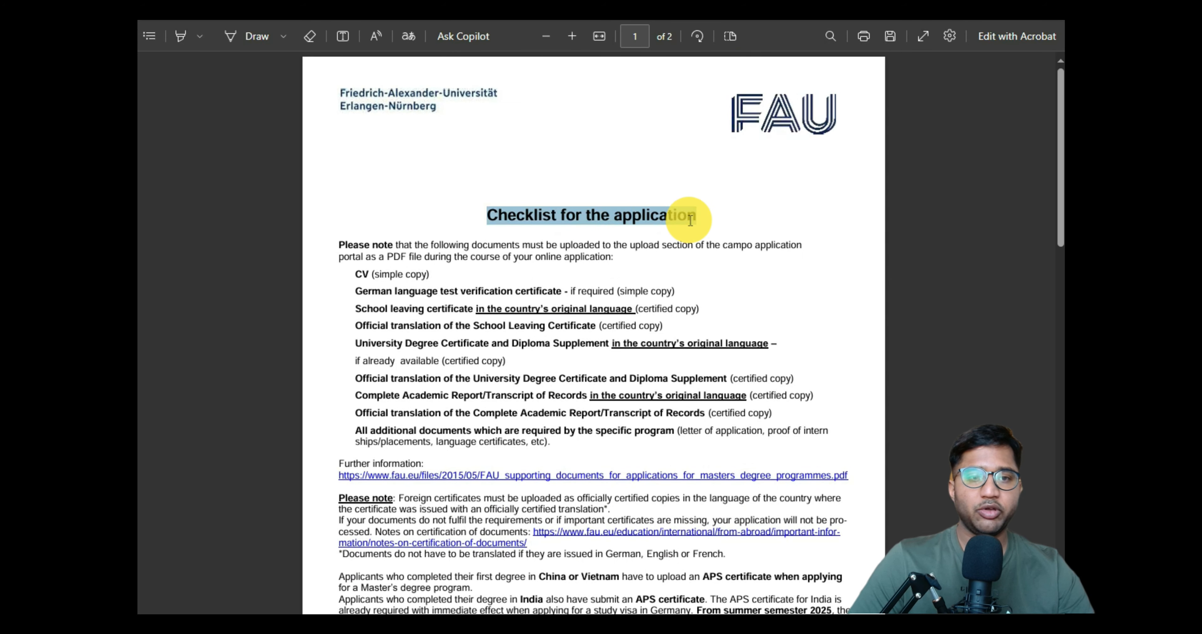
left_click(722, 221)
scroll(725, 226, "down", 1)
scroll(724, 223, "down", 8)
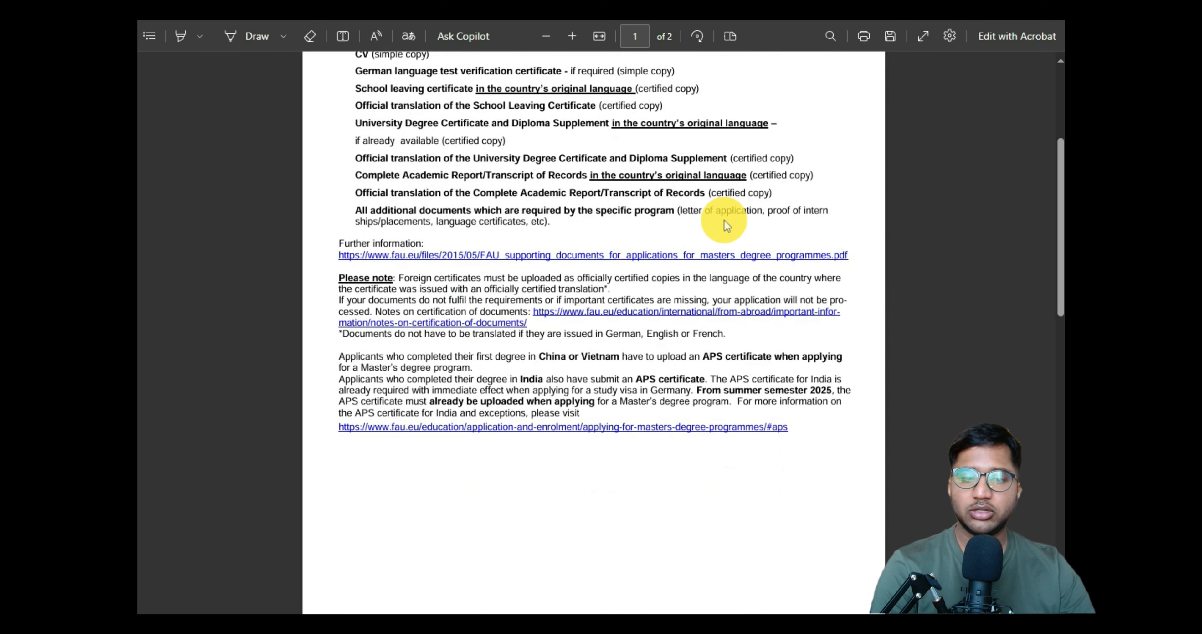
scroll(725, 223, "down", 6)
scroll(724, 223, "down", 4)
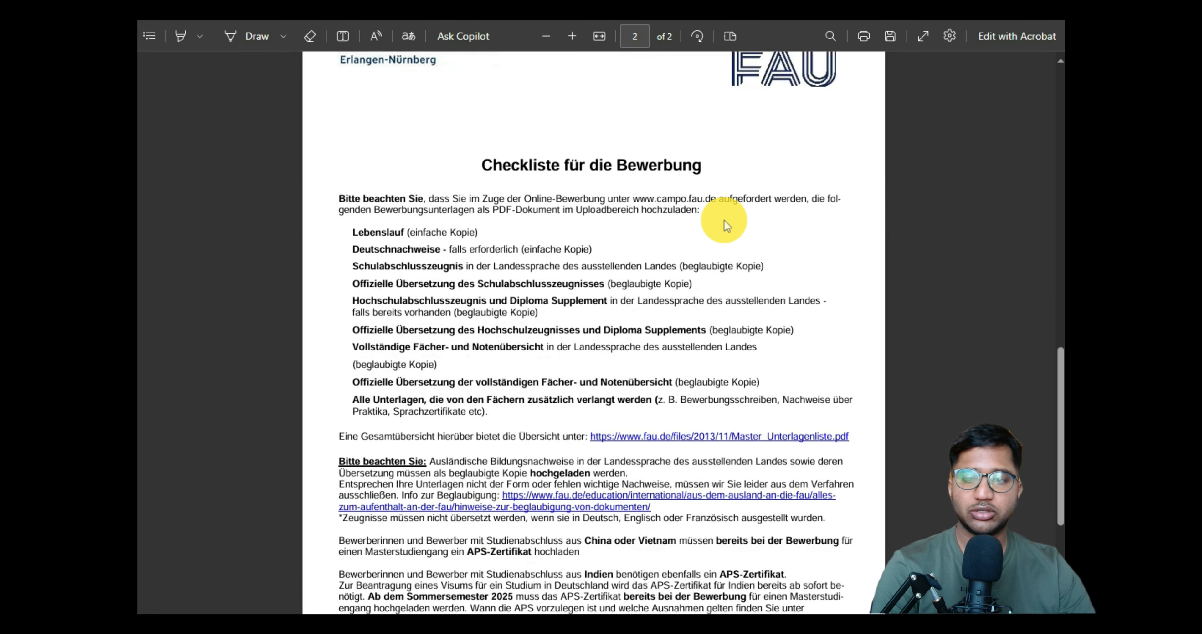
Read the checklist entries for the CV, German language proof, school-leaving certificate and its official translation on the German page
left_click_drag(353, 232, 426, 236)
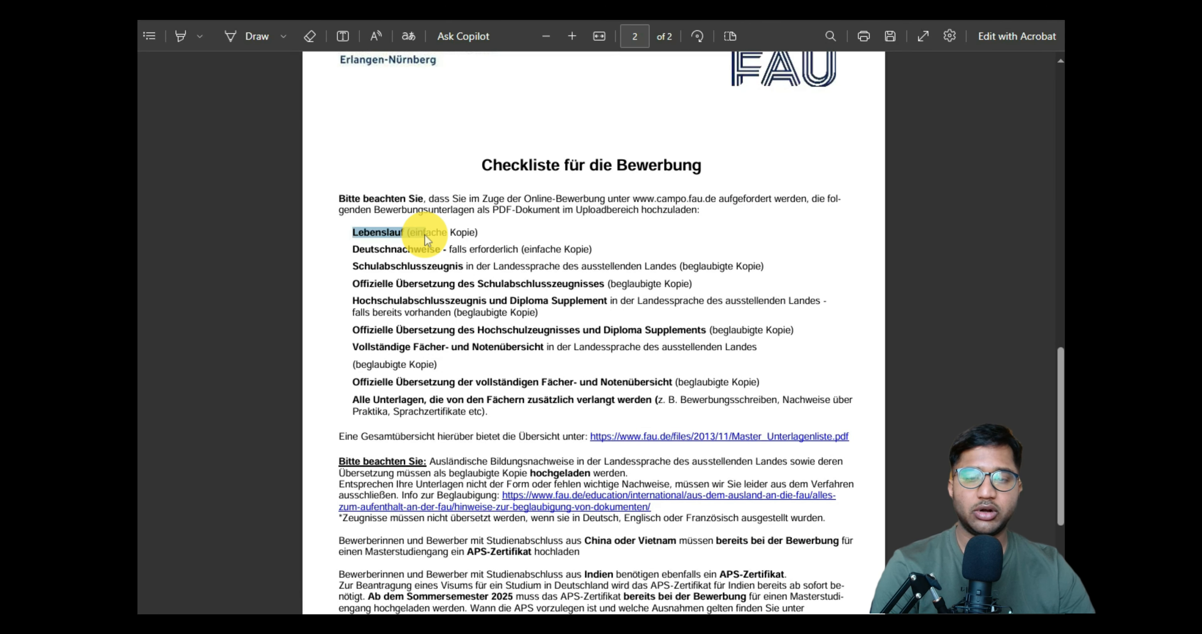
scroll(426, 237, "down", 2)
left_click(358, 153)
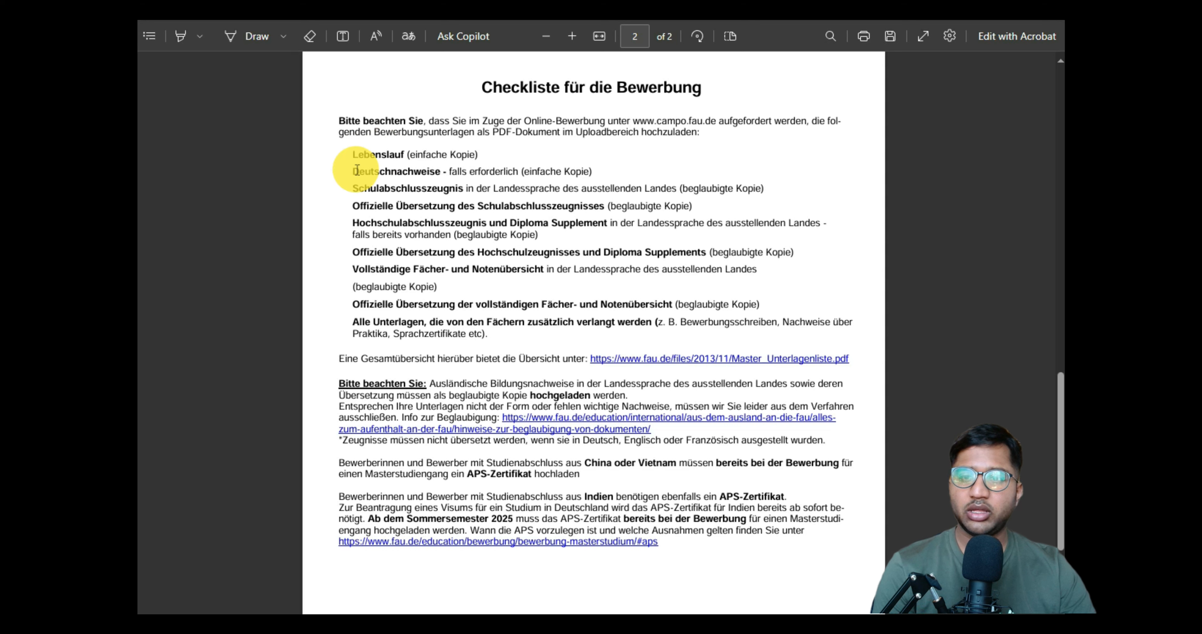
left_click_drag(349, 171, 605, 176)
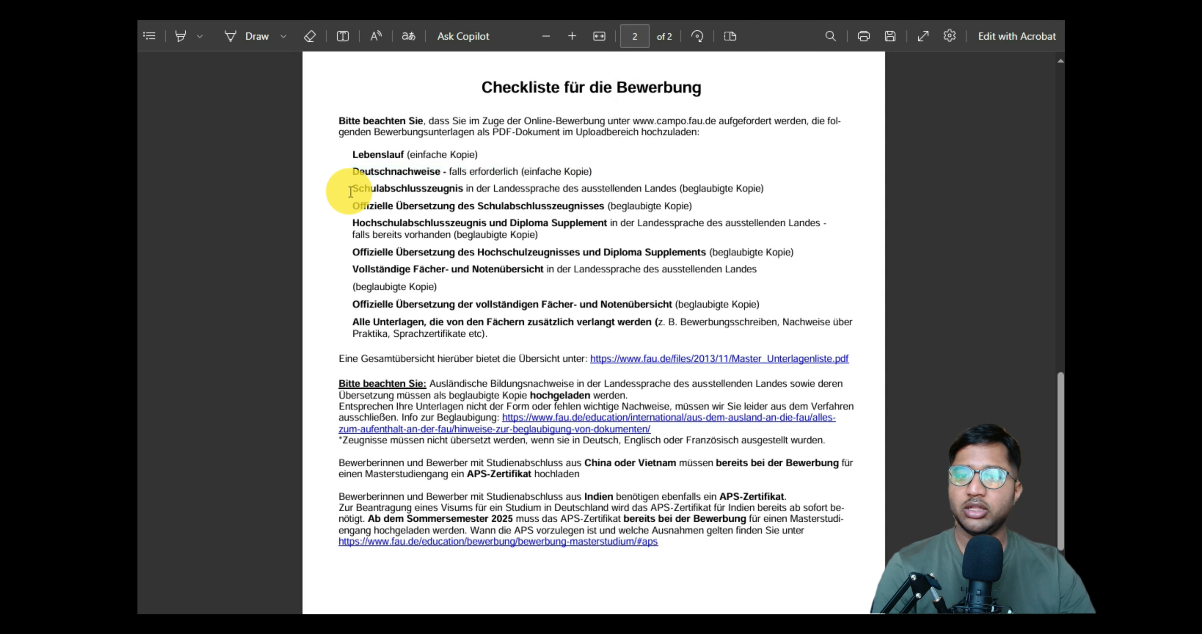
left_click_drag(353, 191, 483, 190)
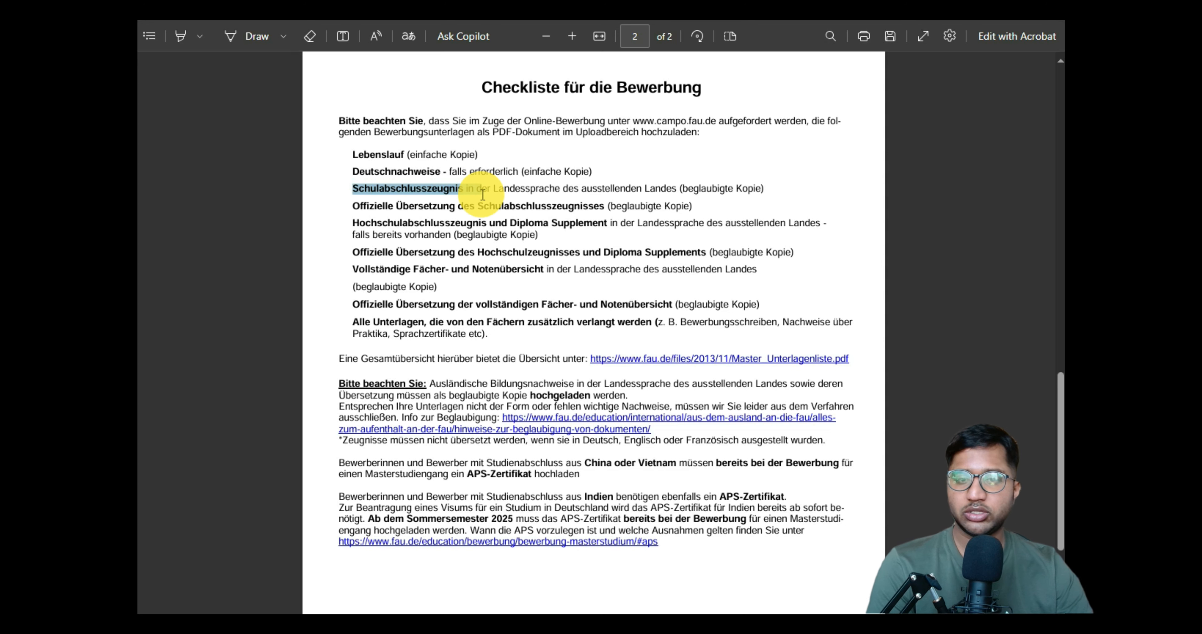
left_click_drag(354, 206, 708, 204)
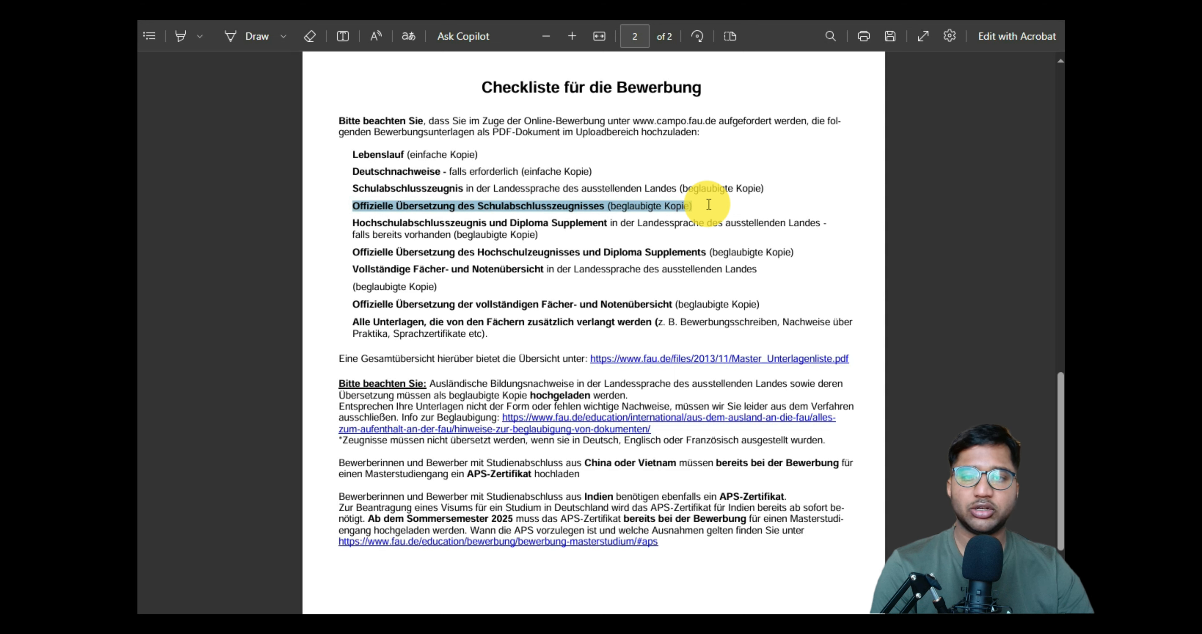
left_click_drag(709, 204, 709, 205)
left_click(630, 219)
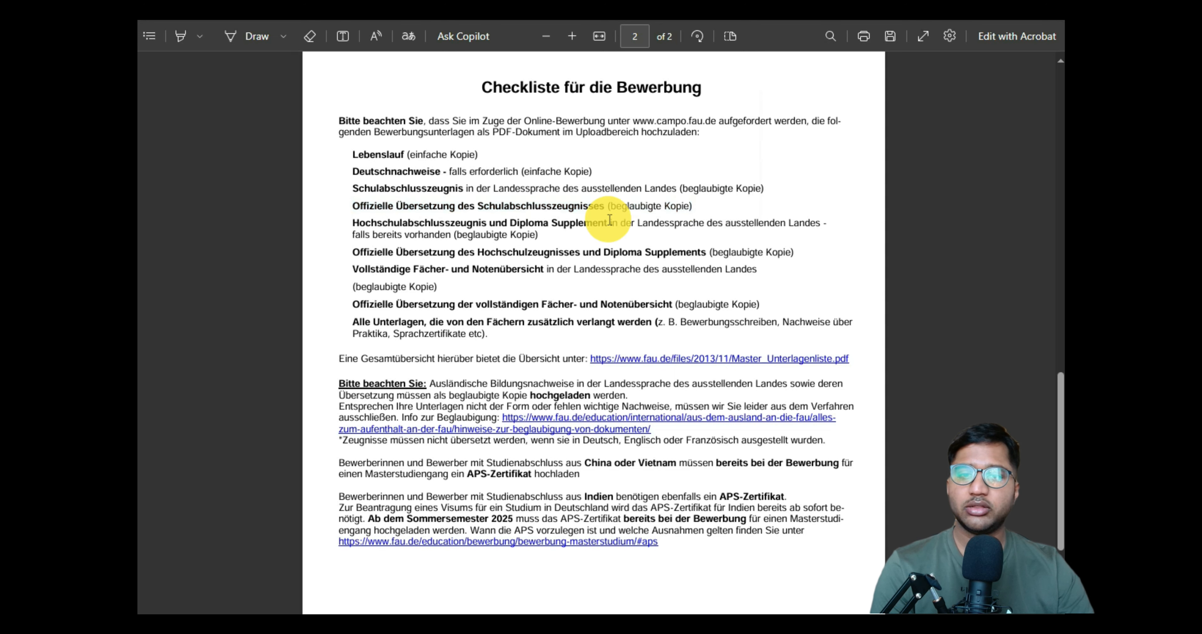
Read the checklist entries for the university degree certificate, Diploma Supplement, their official translation and the full transcript of subjects and grades
left_click_drag(350, 223, 563, 241)
left_click(551, 246)
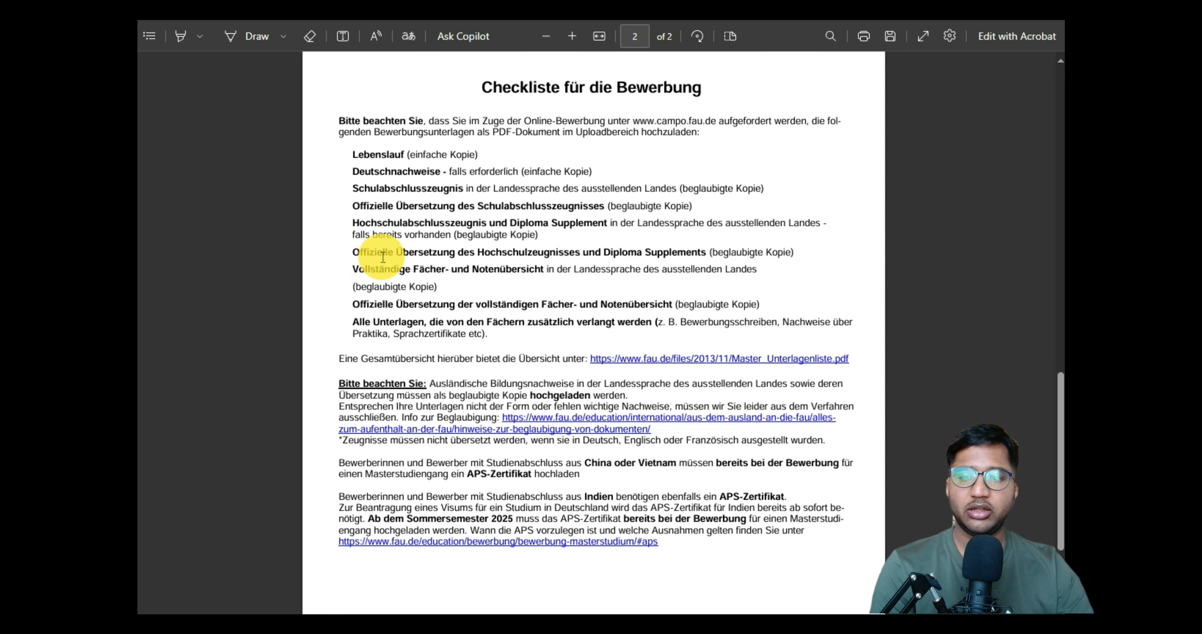
left_click_drag(351, 251, 812, 255)
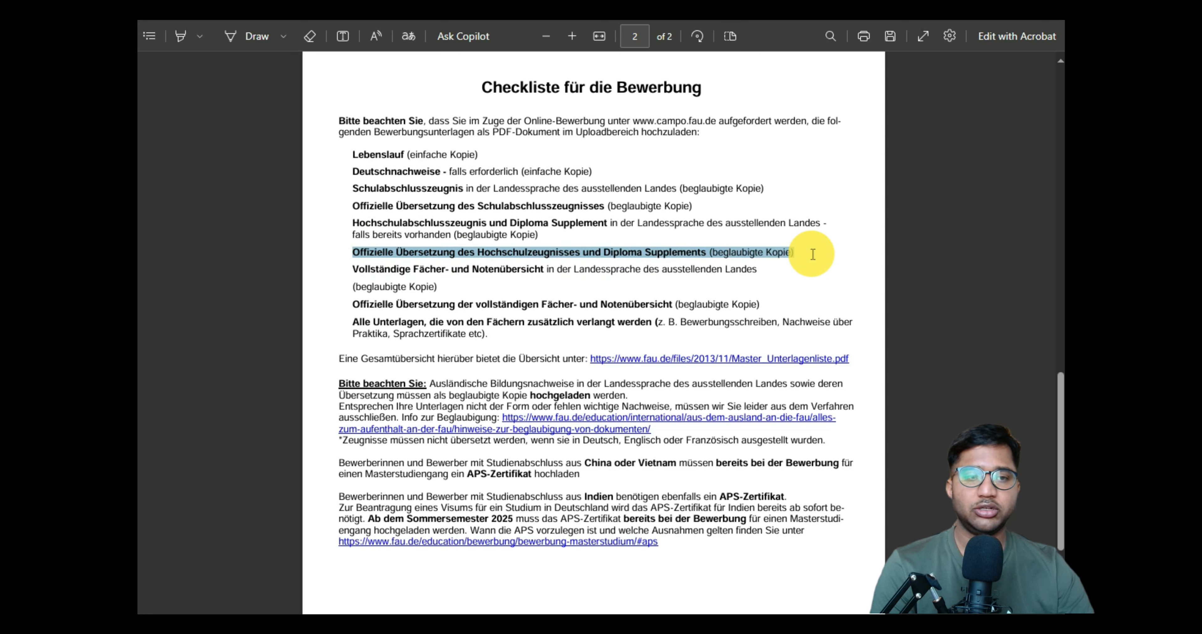
left_click_drag(813, 254, 813, 254)
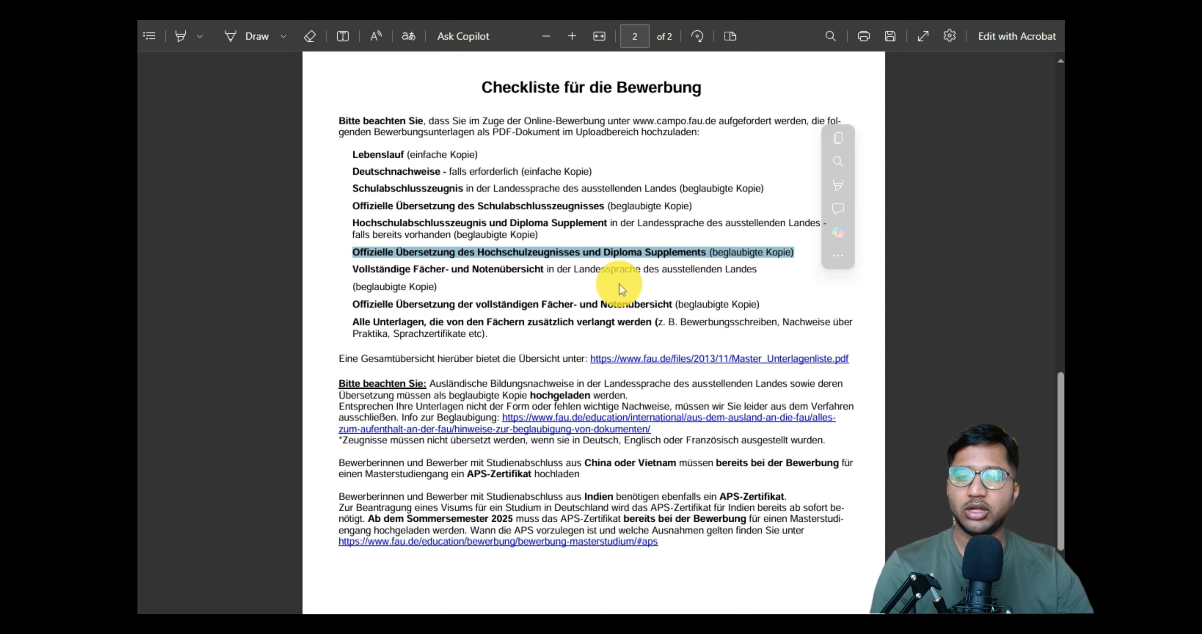
left_click_drag(354, 269, 549, 270)
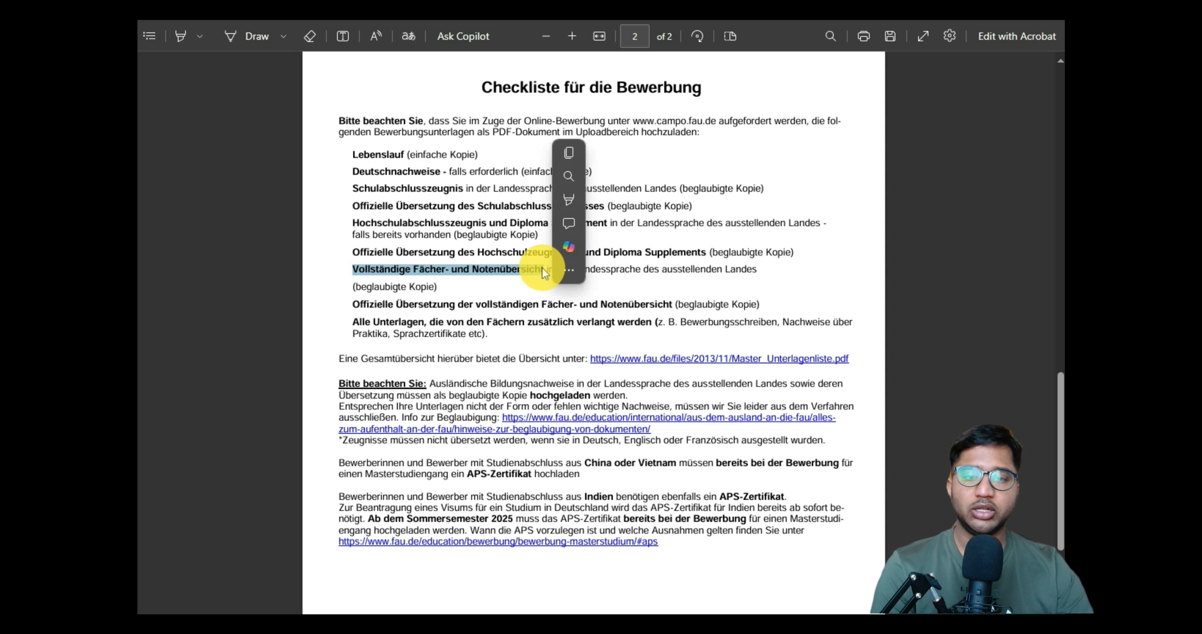
left_click(531, 288)
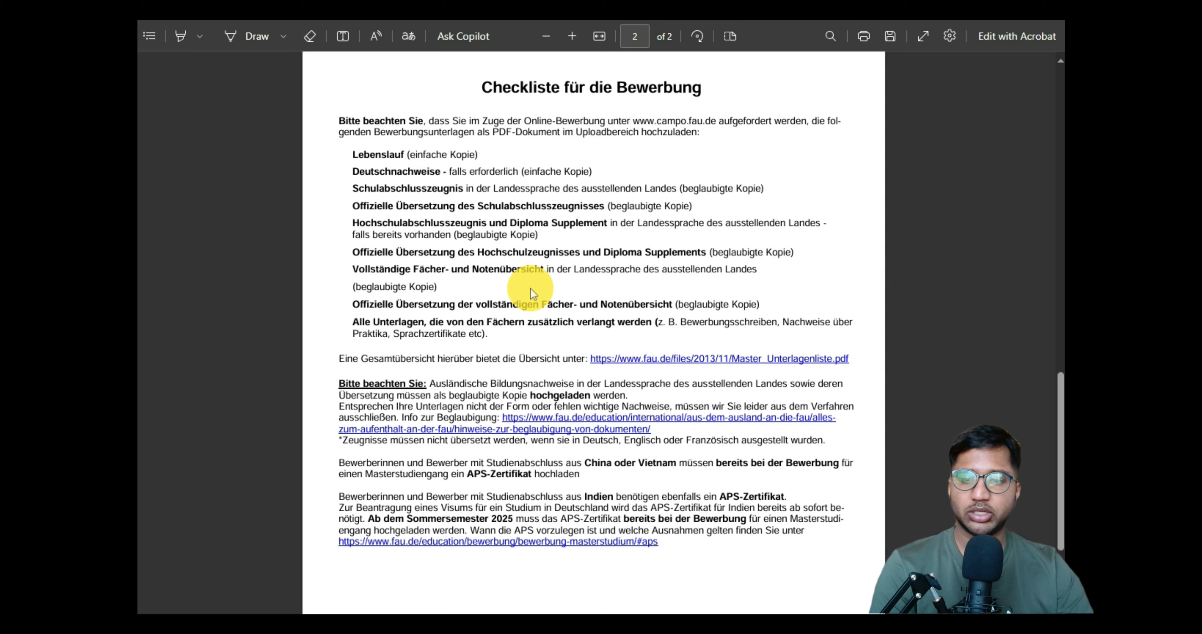
Check the checklist entry on additional documents required by individual subjects
scroll(531, 288, "down", 2)
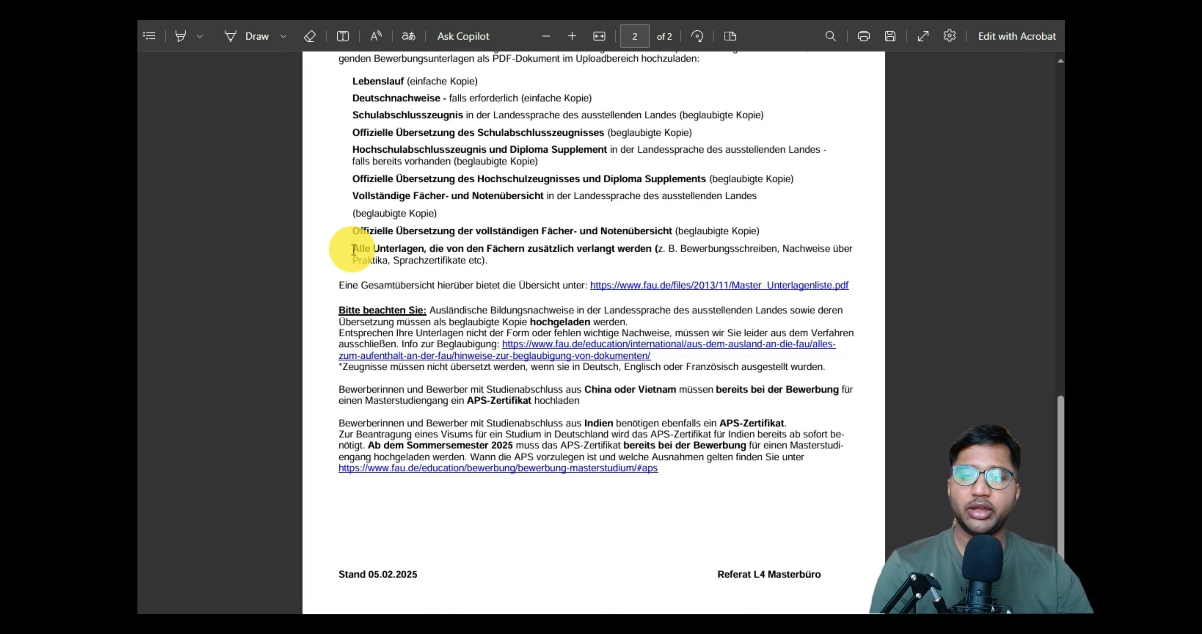
left_click_drag(351, 248, 659, 245)
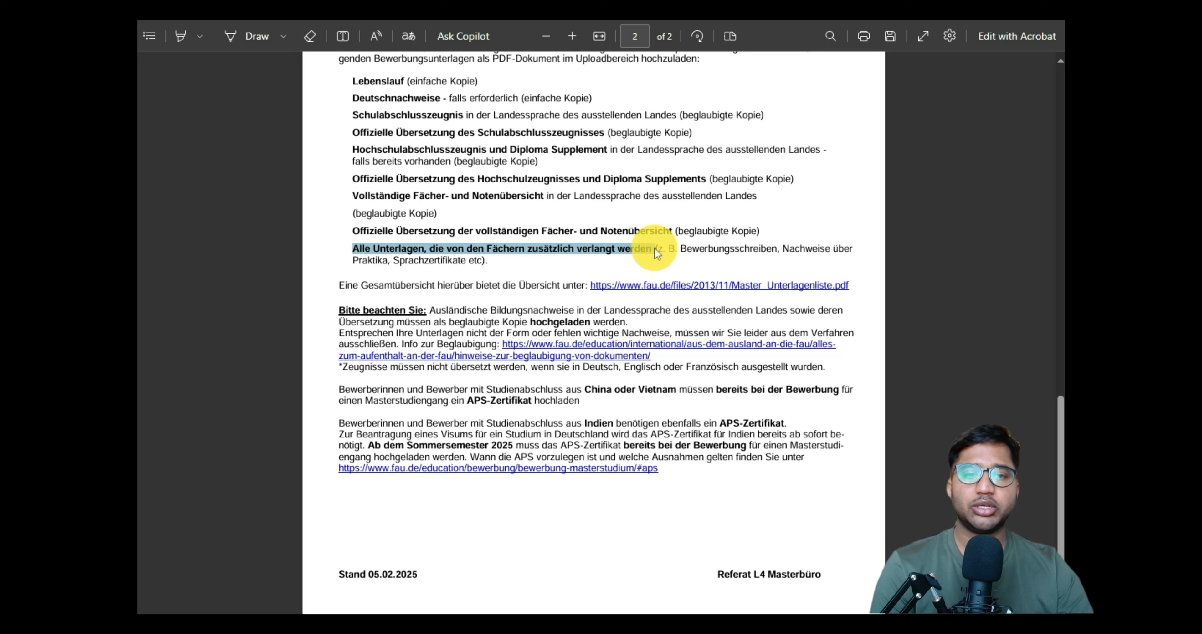
scroll(475, 308, "up", 5)
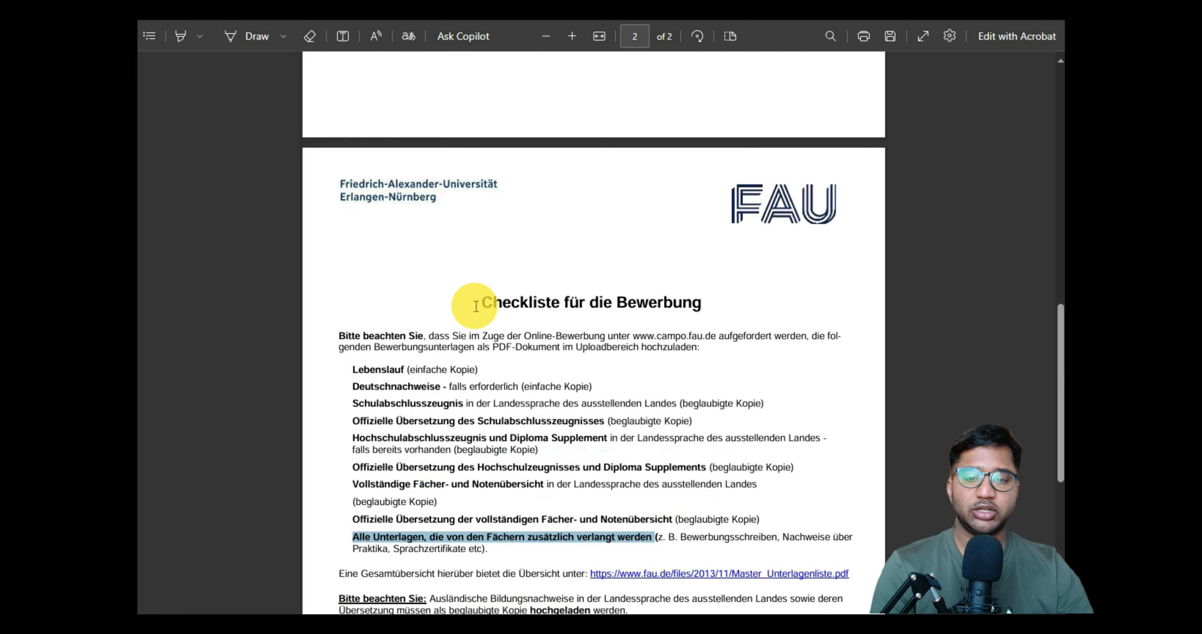
Read the APS certificate requirements for applicants with degrees from China, Vietnam or India in the checklist
scroll(476, 308, "down", 6)
left_click_drag(461, 316, 602, 331)
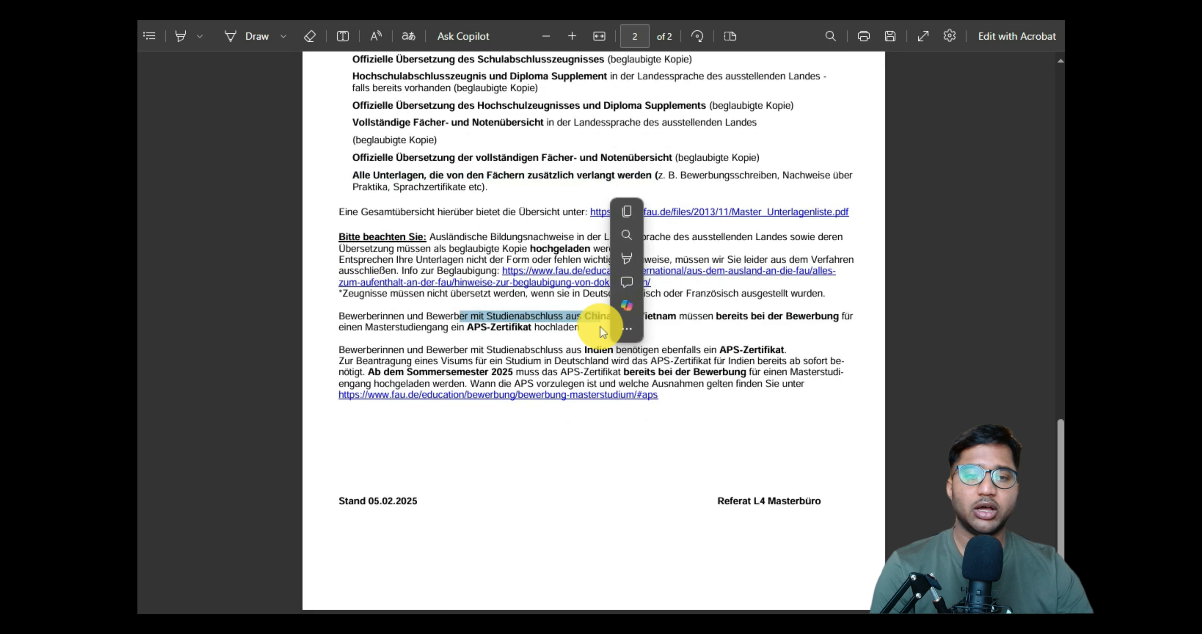
left_click(602, 331)
left_click_drag(465, 328, 531, 327)
left_click(443, 341)
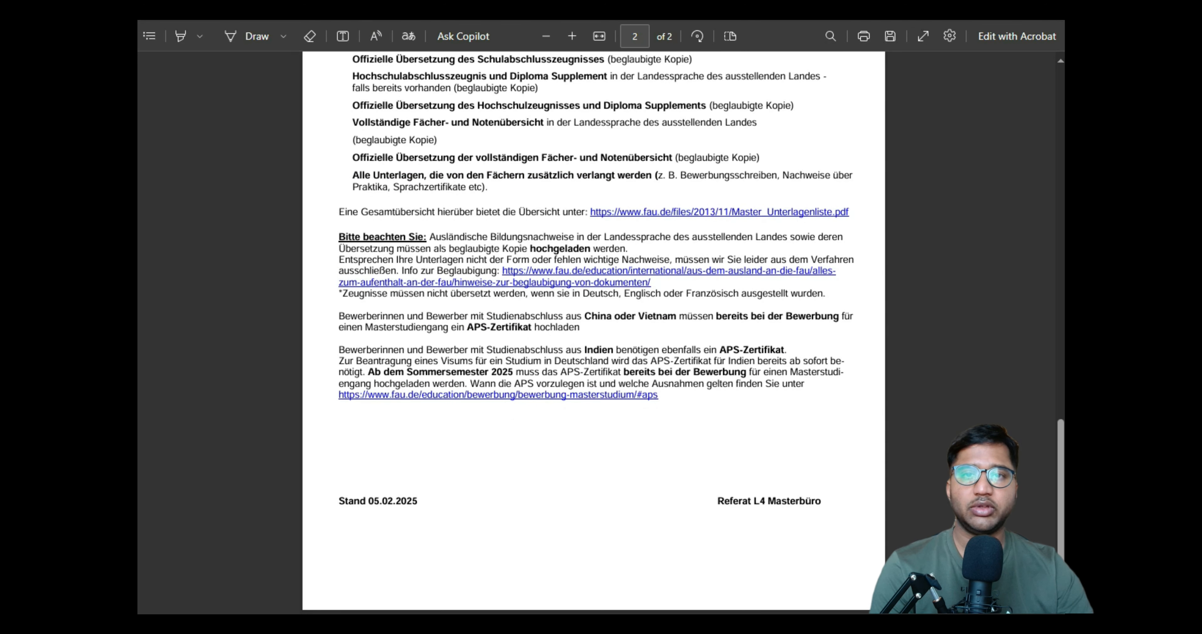
scroll(295, 501, "down", 1)
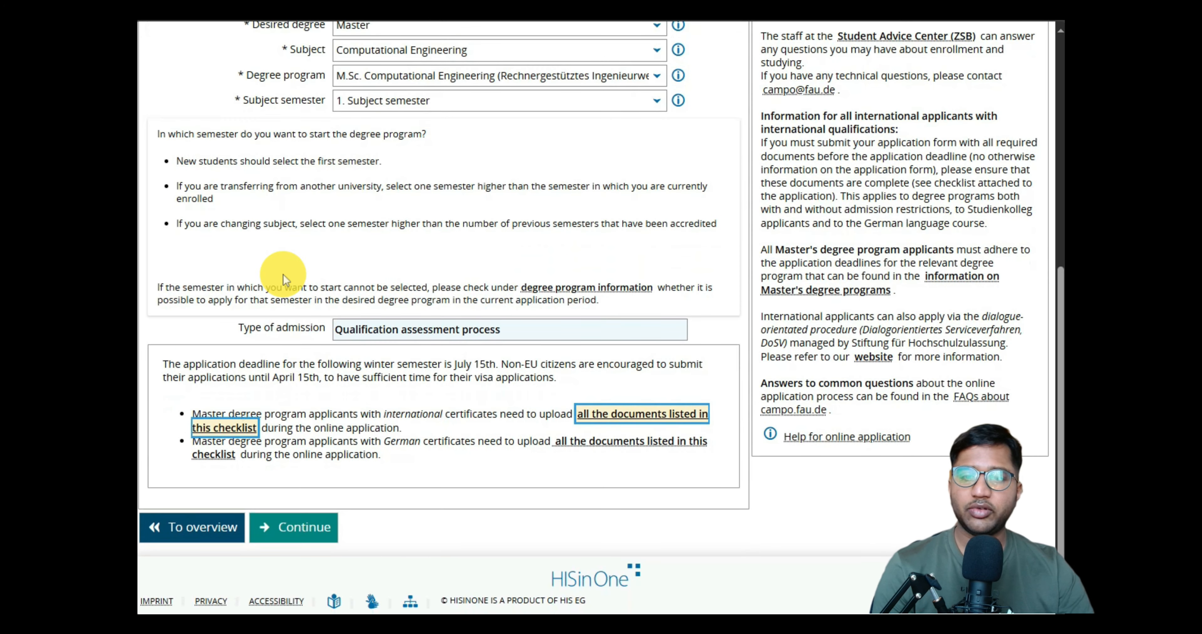
Continue the Computational Engineering request to its university entrance qualification page, then return to the application overview
left_click(290, 525)
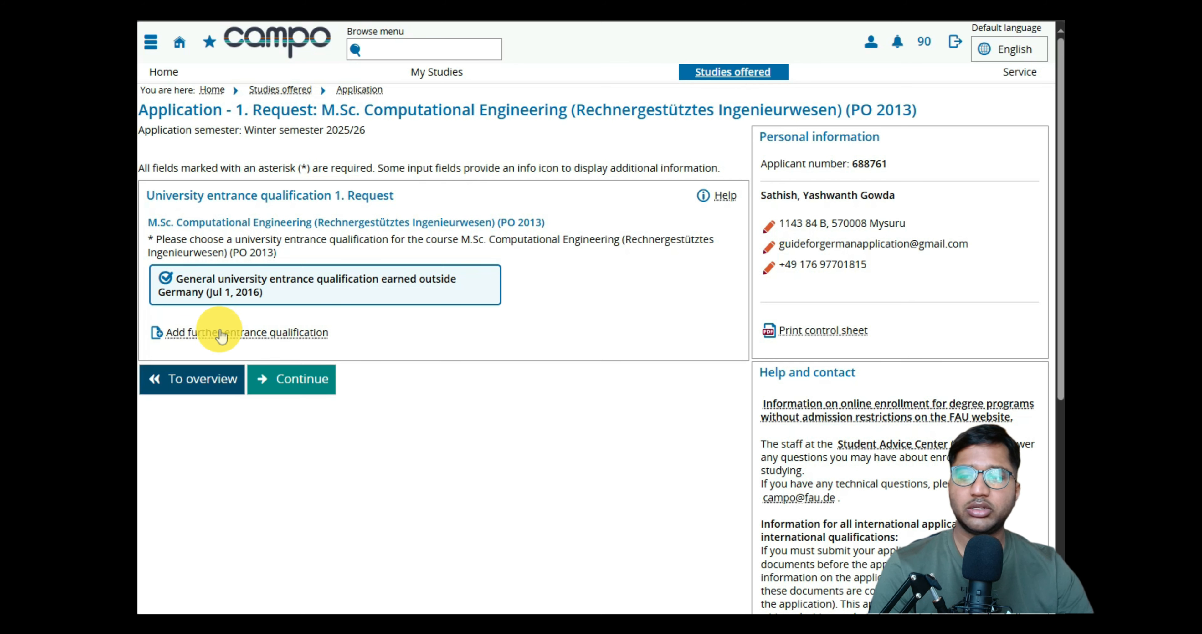
left_click(219, 375)
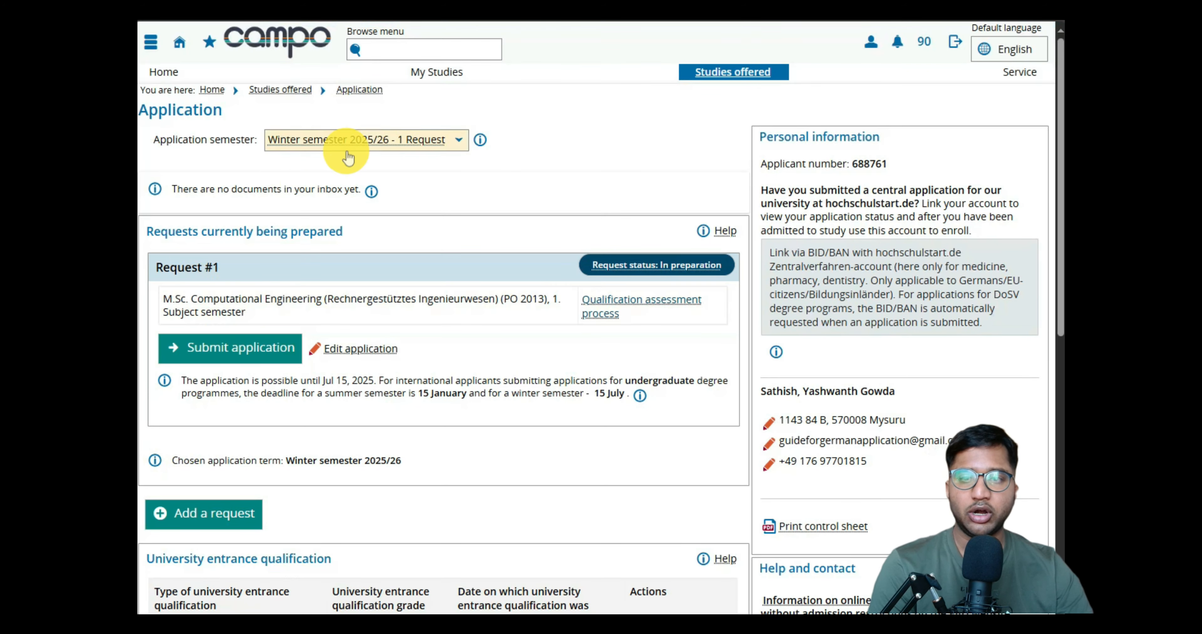
Switch the application semester to Summer semester 2025 and open its university entrance qualification entry for editing
left_click(347, 154)
left_click(357, 187)
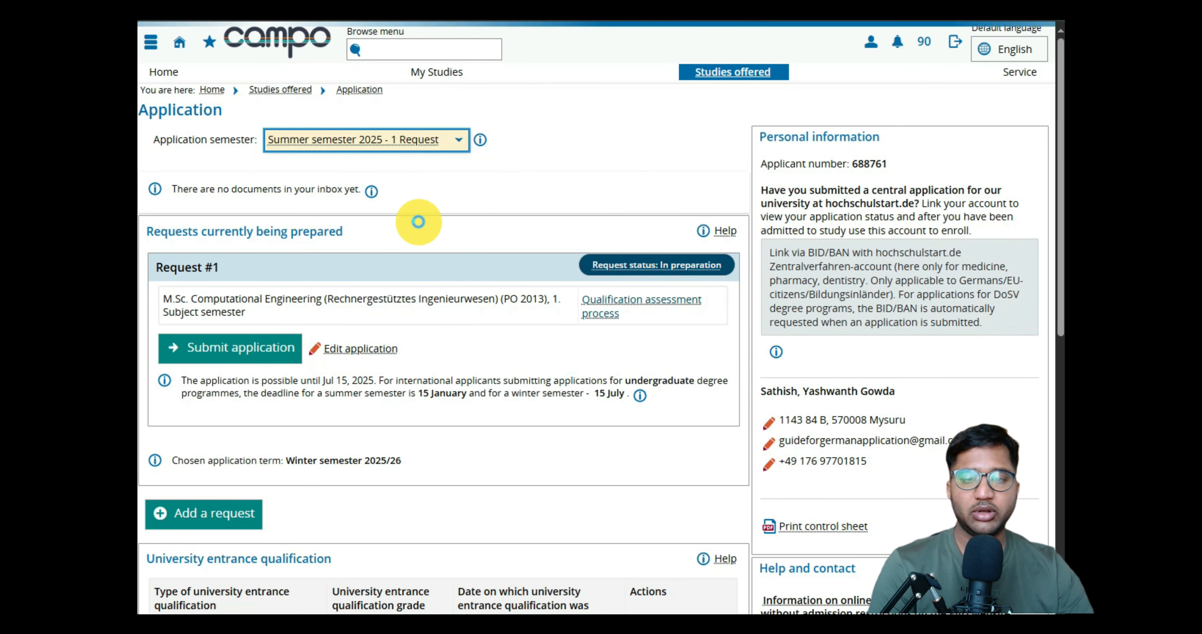
scroll(417, 219, "down", 5)
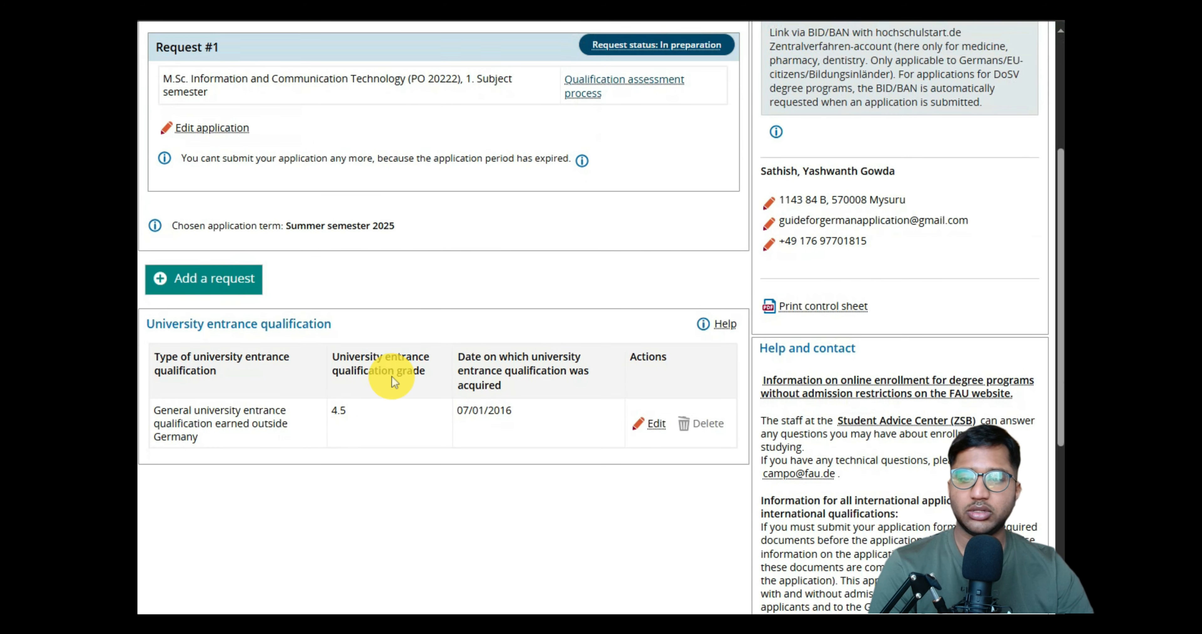
left_click(652, 428)
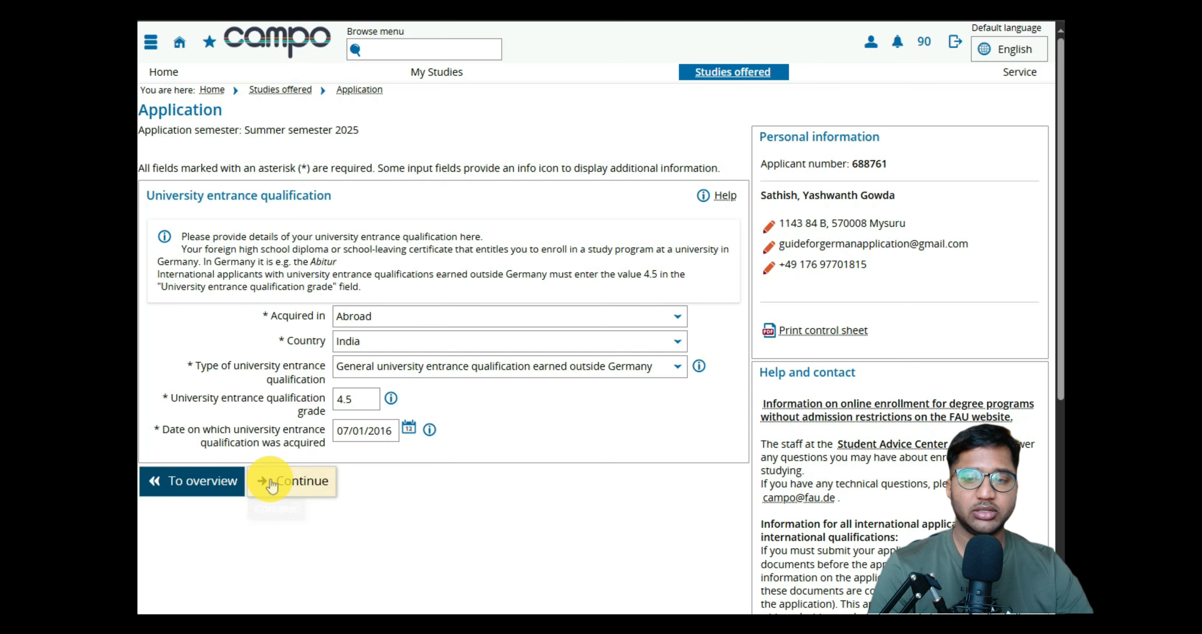
left_click_drag(140, 201, 350, 195)
left_click(279, 211)
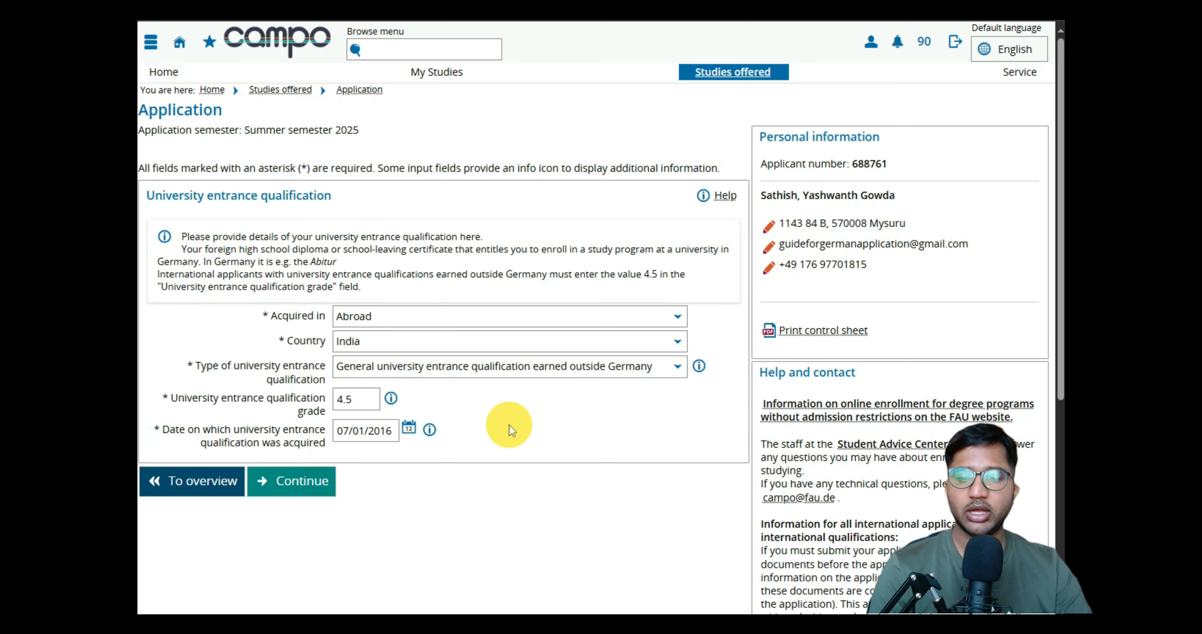
Check the entrance qualification type options and read the help text on which type Master's applicants should choose
left_click(387, 368)
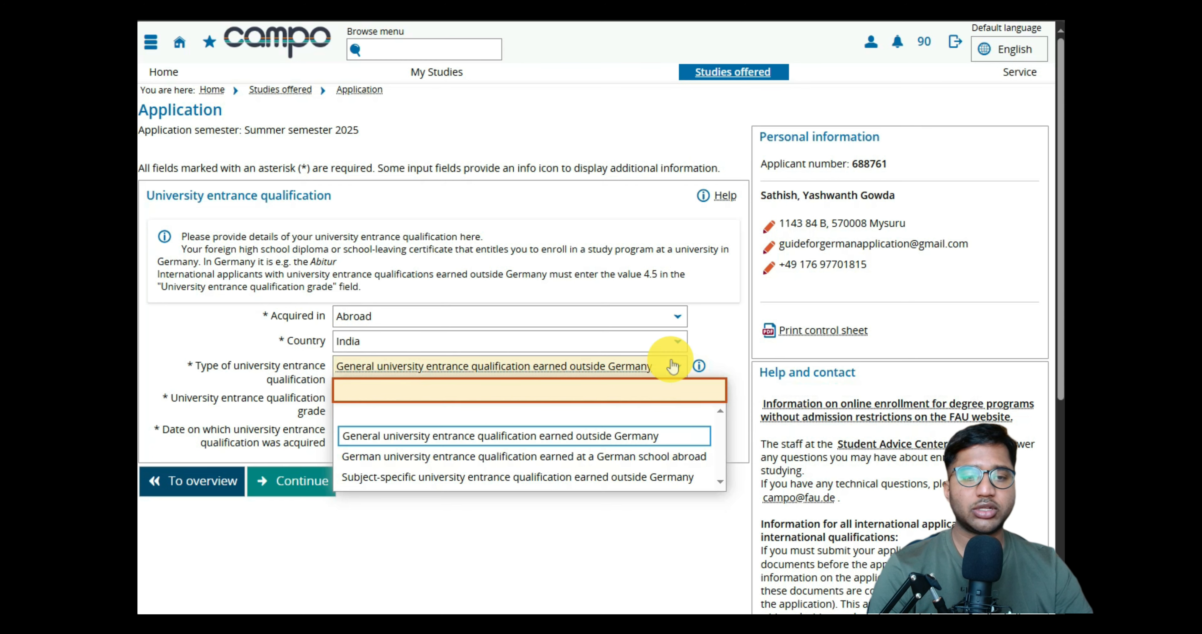
left_click(699, 370)
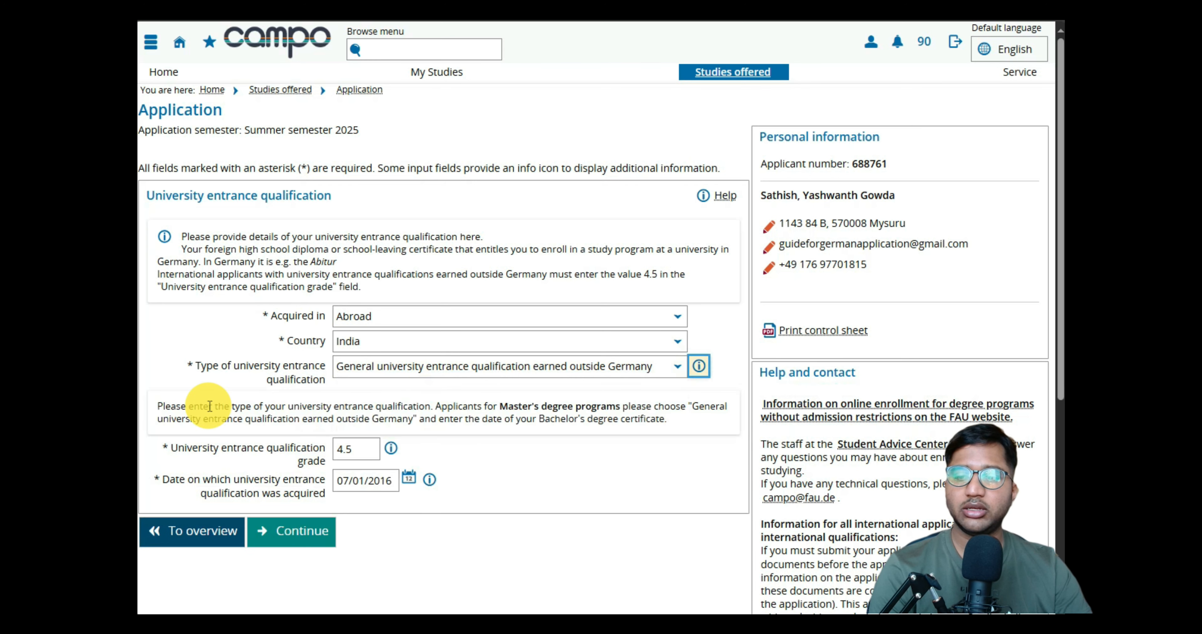
left_click_drag(161, 408, 417, 423)
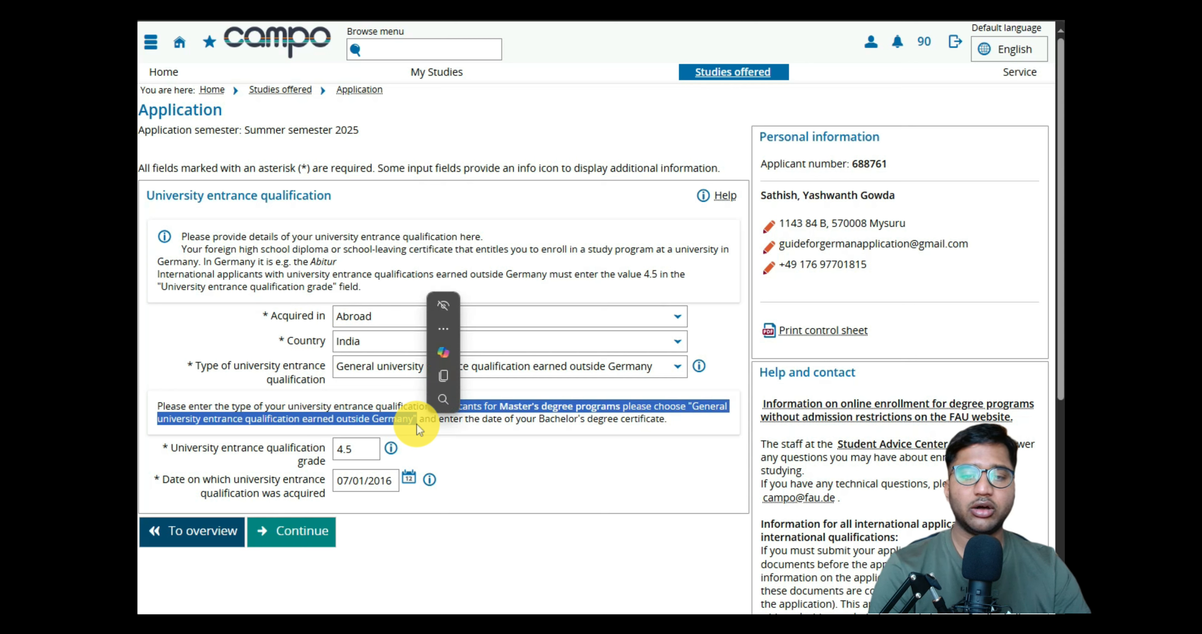
left_click(431, 426)
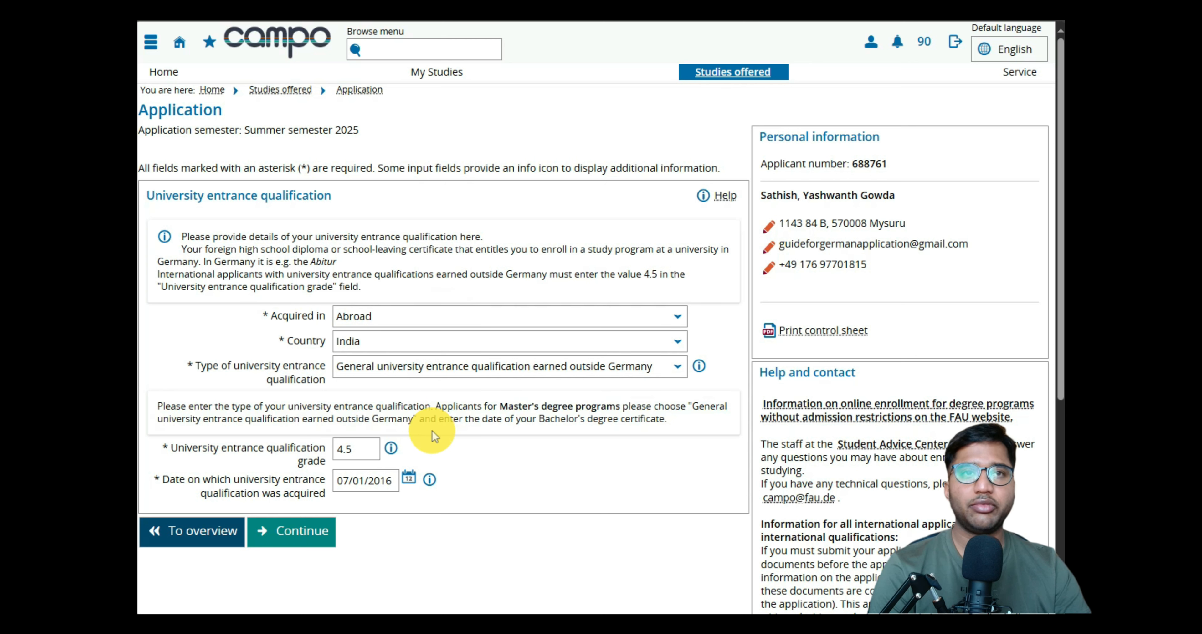
left_click_drag(410, 420, 695, 407)
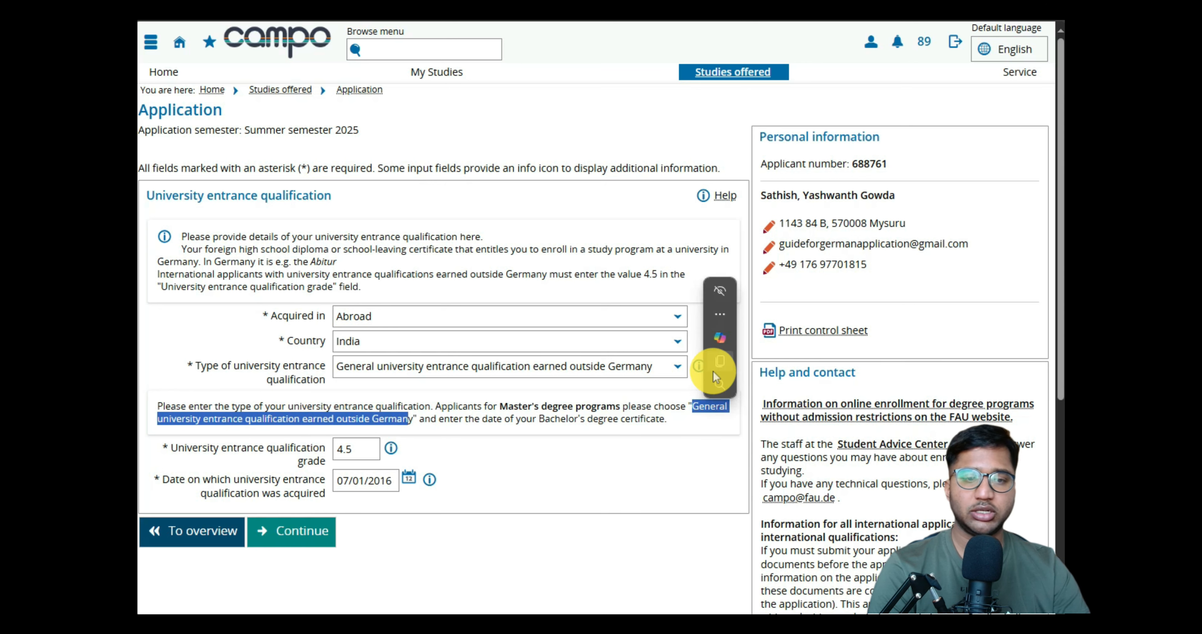
left_click(688, 449)
Show the help text for the university entrance qualification grade and read the allowed range and the rule for foreign qualifications
scroll(686, 444, "down", 2)
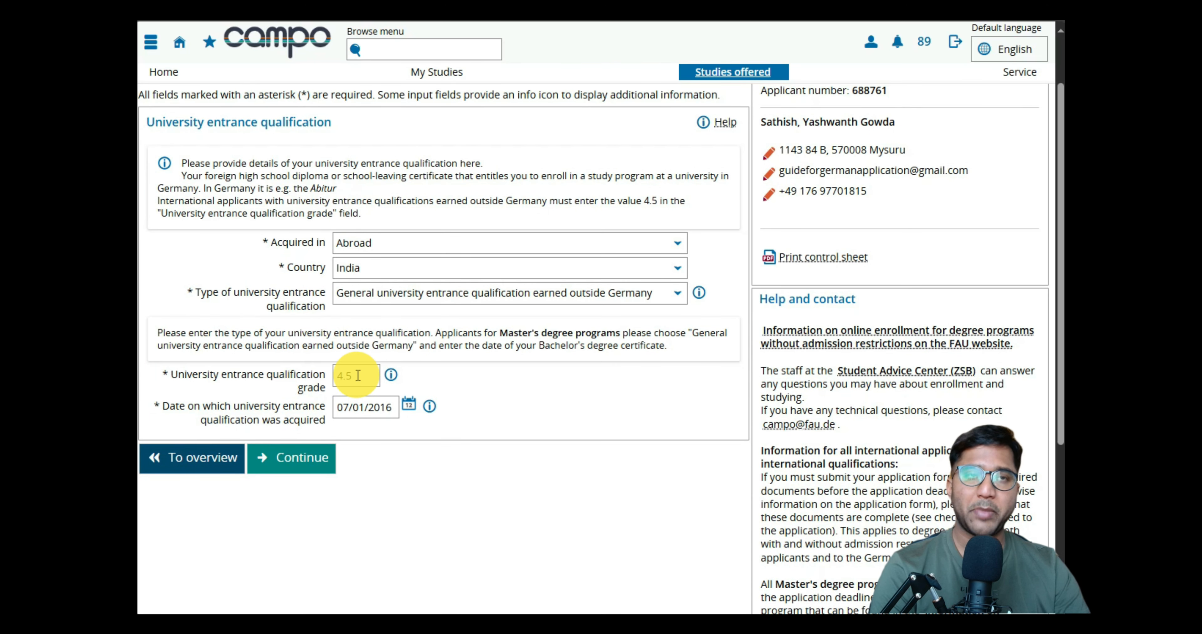
left_click(392, 376)
scroll(390, 375, "down", 2)
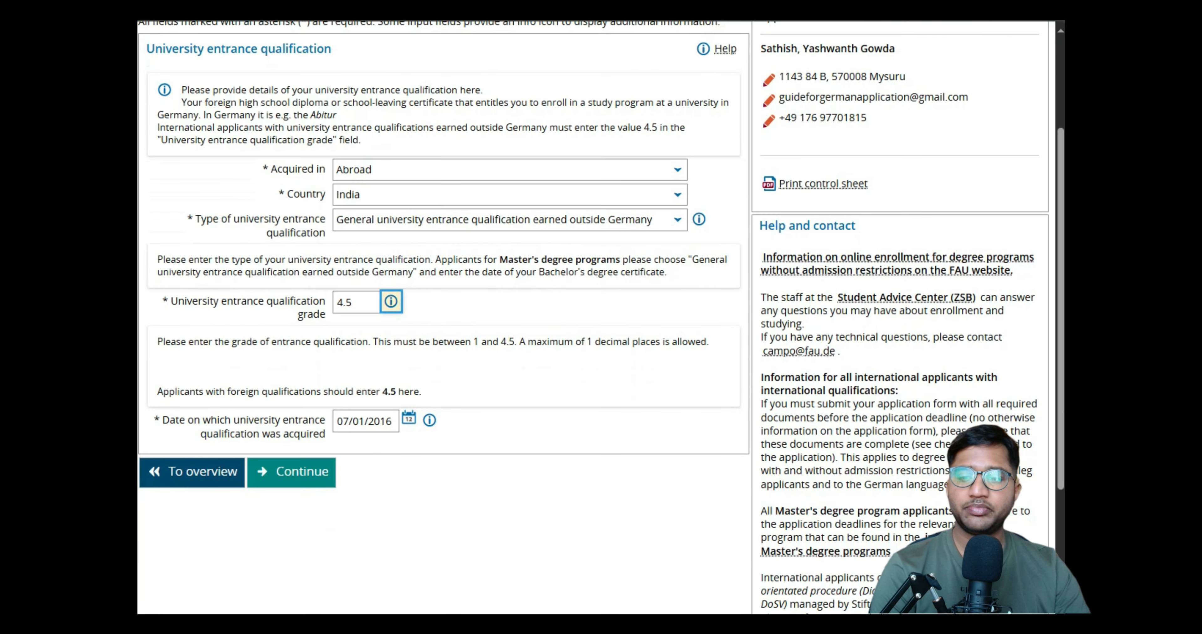
left_click_drag(151, 337, 517, 342)
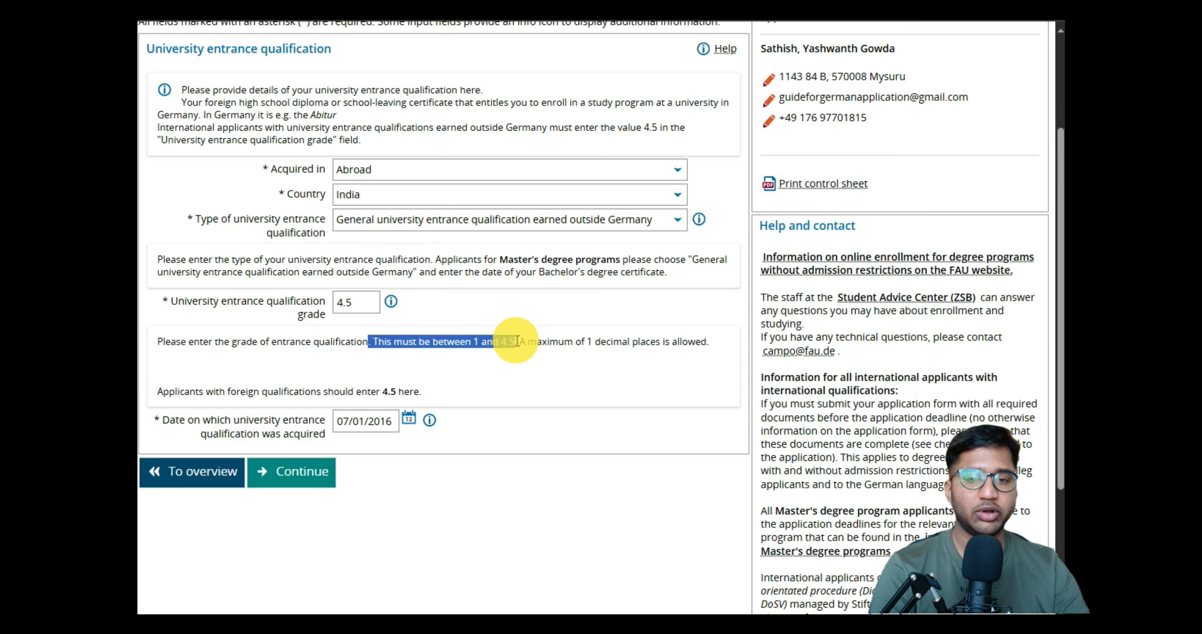
left_click(516, 342)
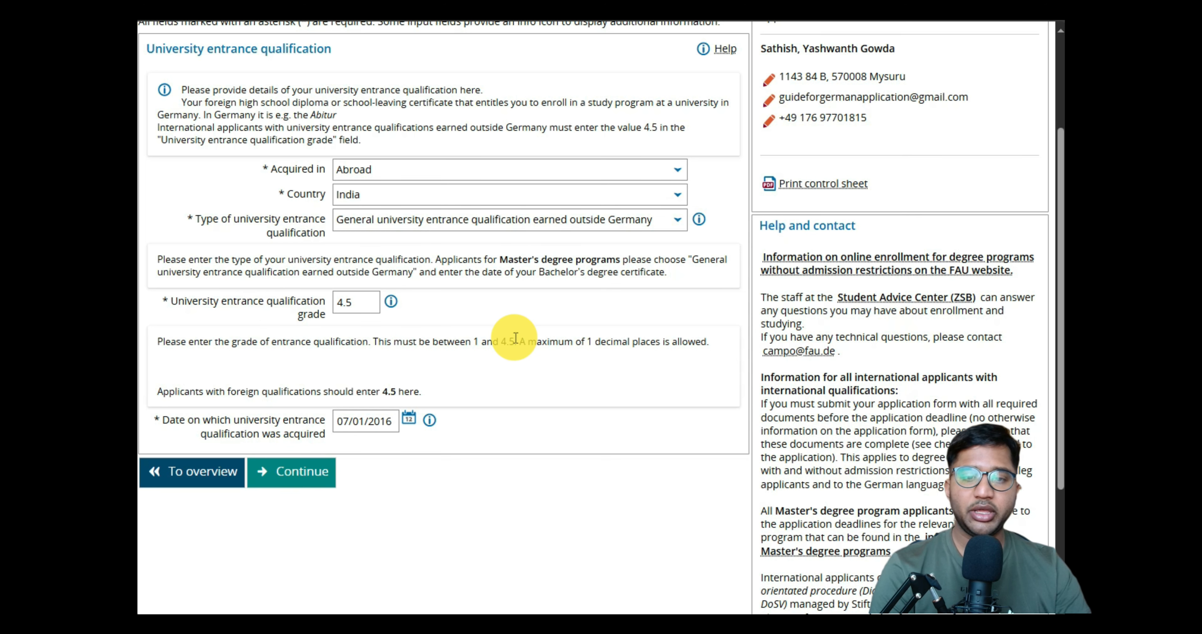
left_click_drag(522, 342, 708, 346)
left_click(628, 371)
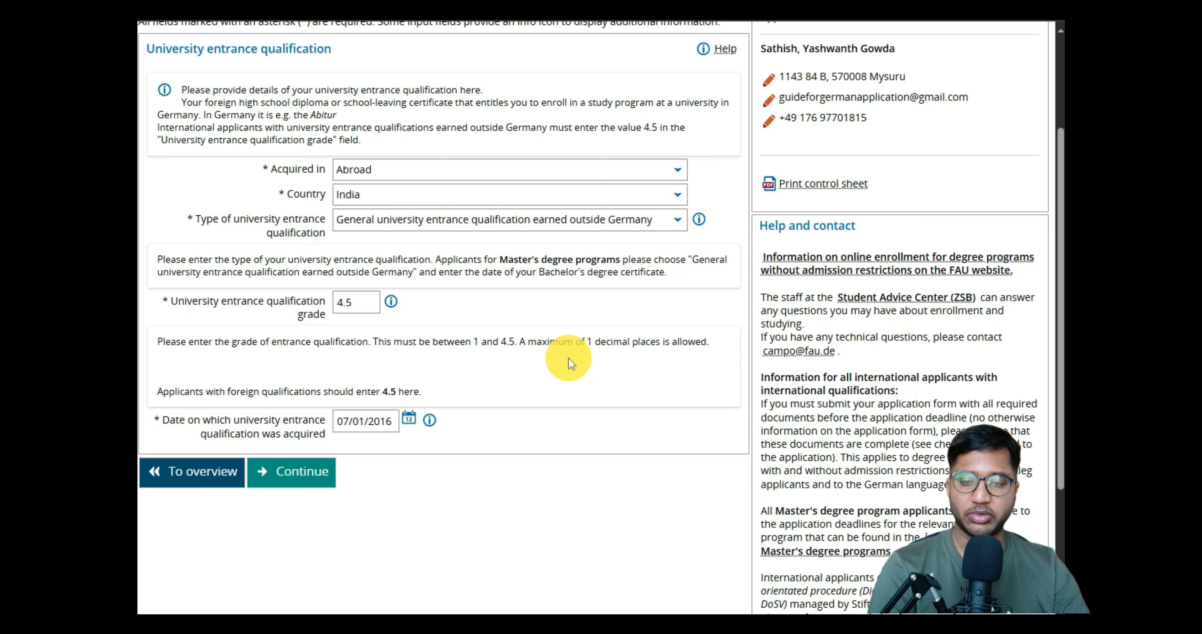
left_click_drag(159, 391, 435, 390)
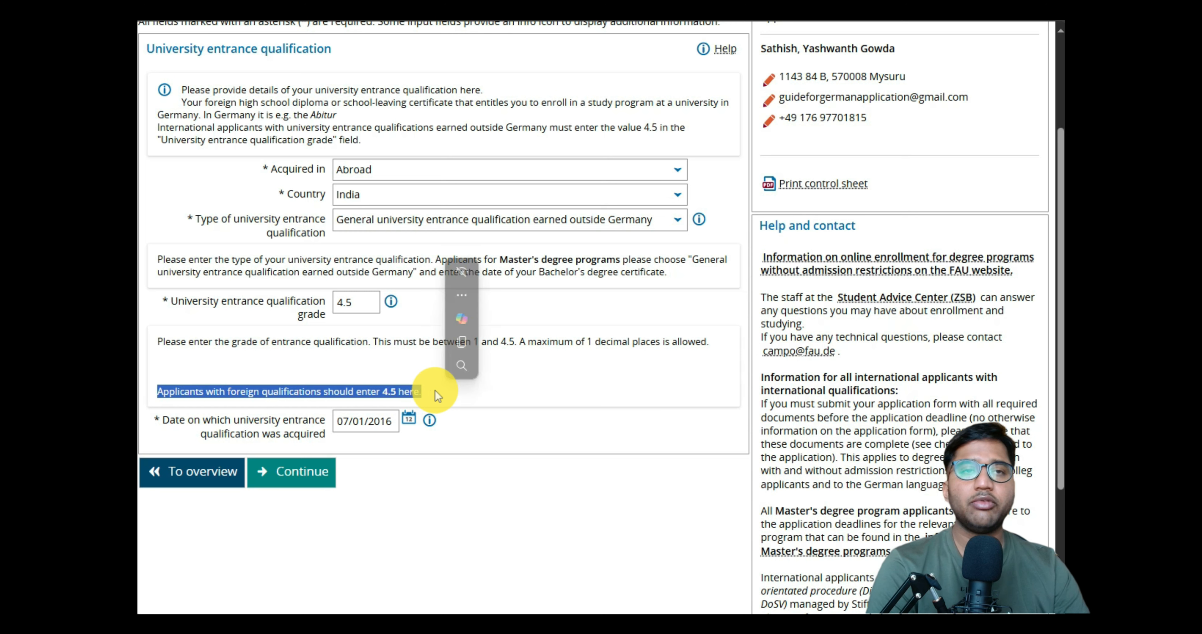
left_click(479, 391)
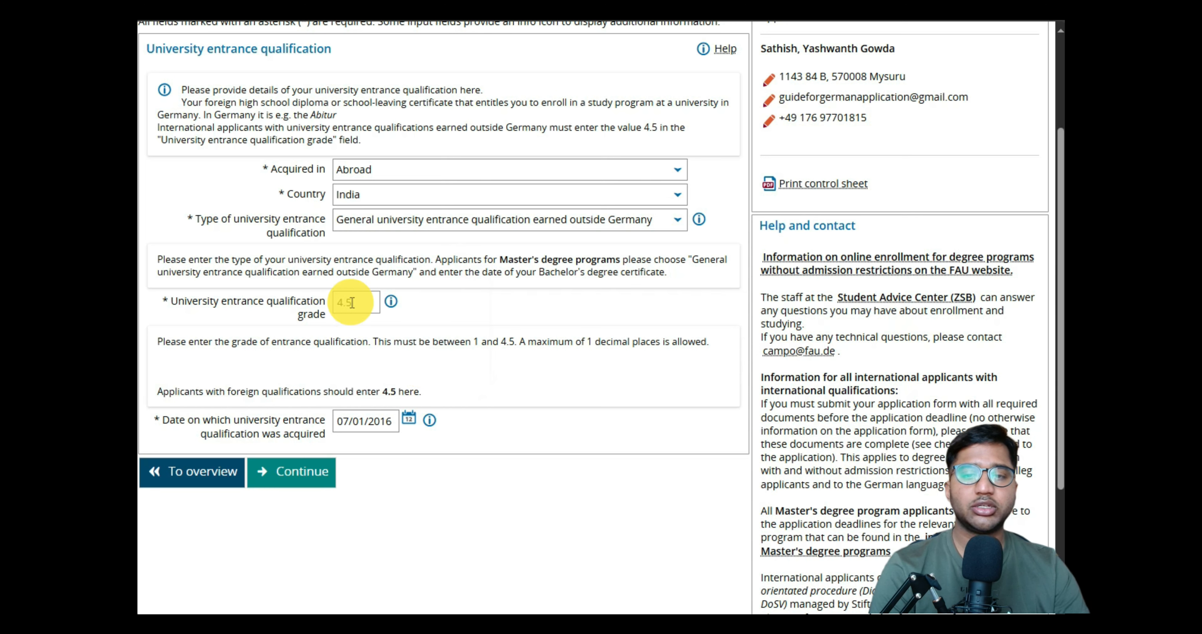
Reread the grade rule for foreign qualifications, then continue from the university entrance qualification form to the Computational Engineering request
left_click_drag(214, 392, 325, 391)
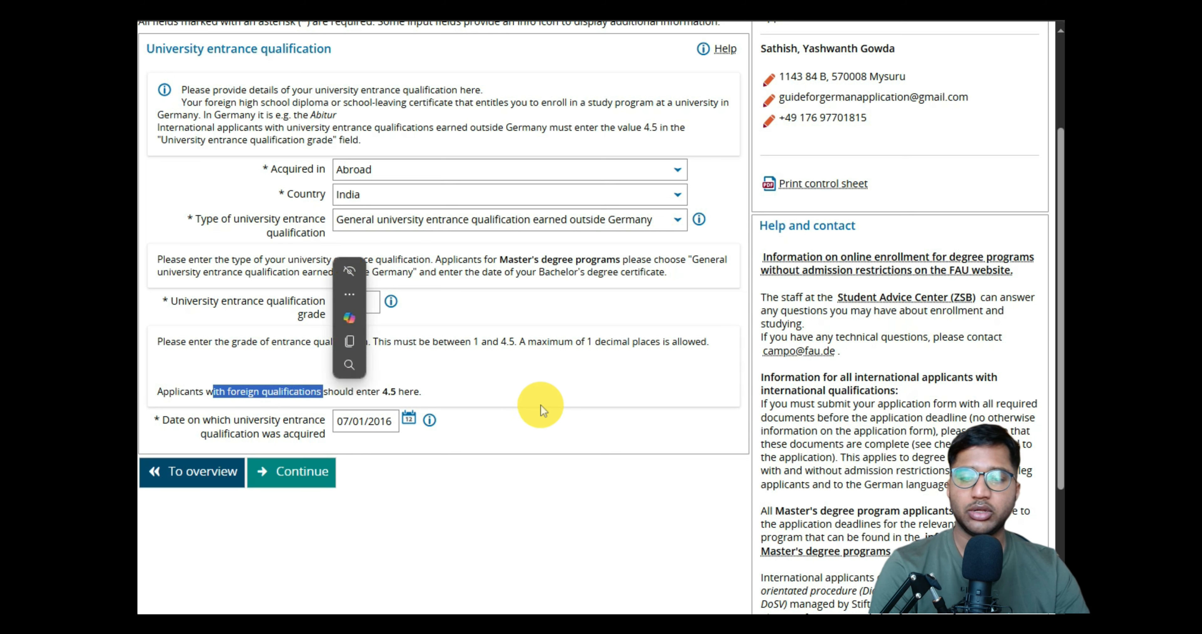
left_click(541, 404)
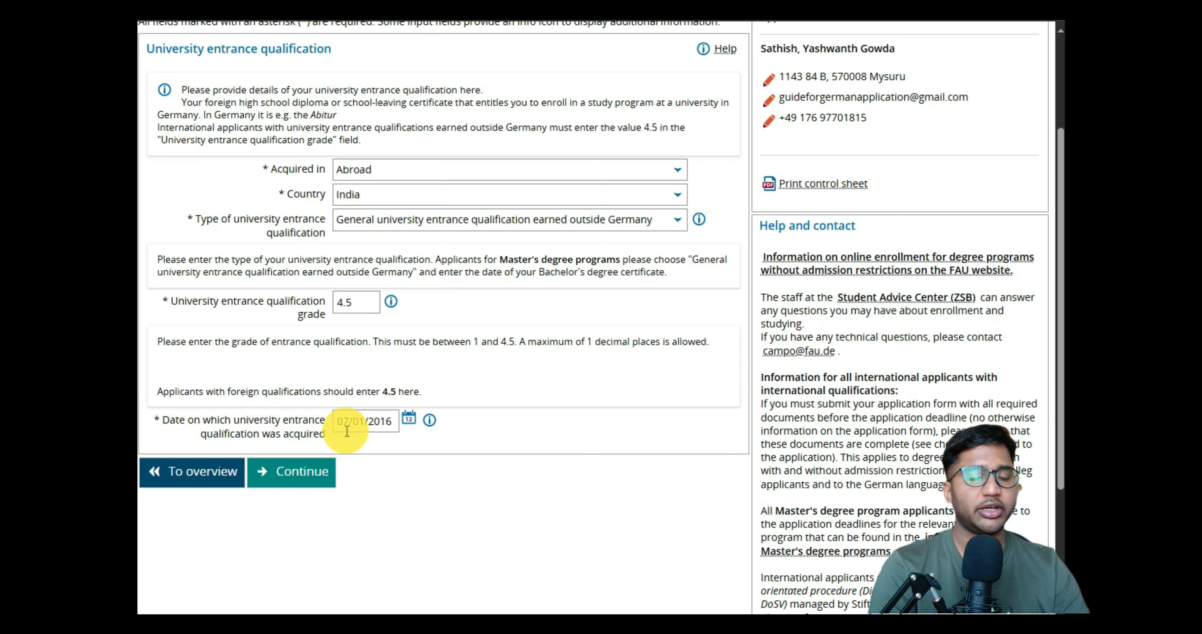
left_click(317, 471)
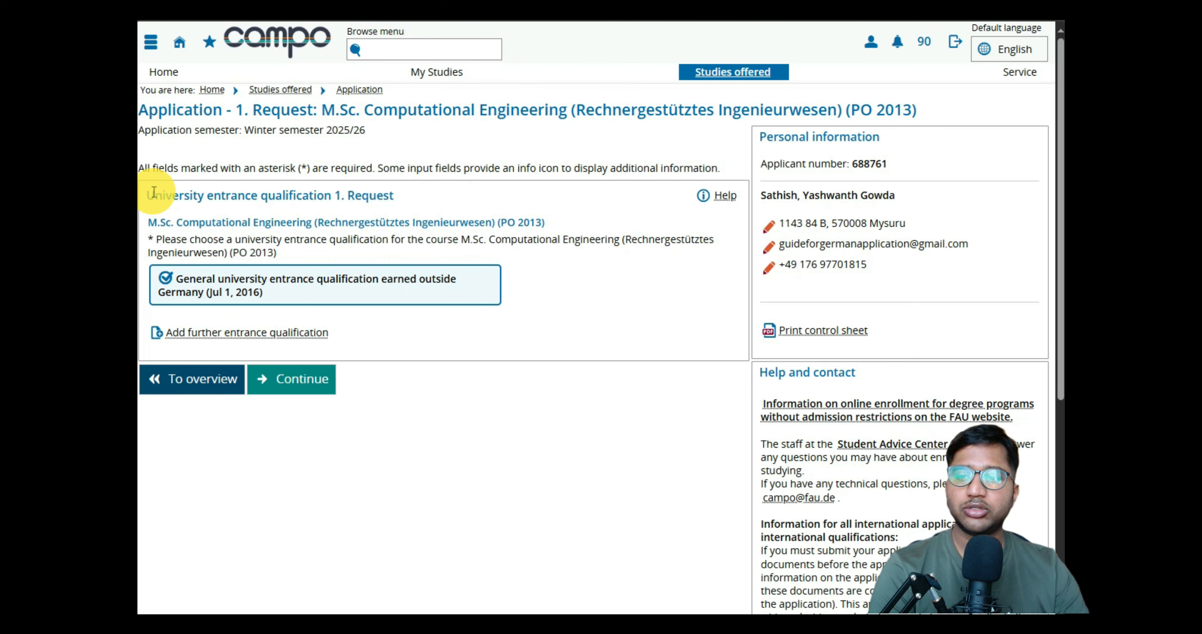
Keep the general entrance qualification earned outside Germany for the request, leave vocational training and national service at No, and continue
left_click_drag(154, 191, 462, 200)
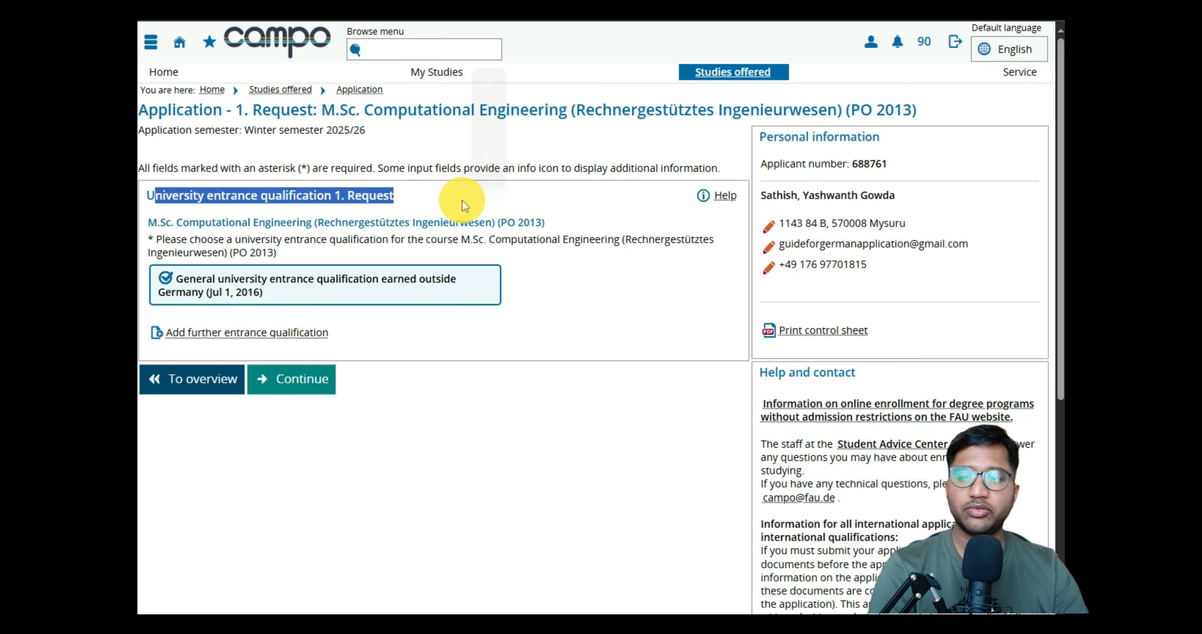
left_click(462, 200)
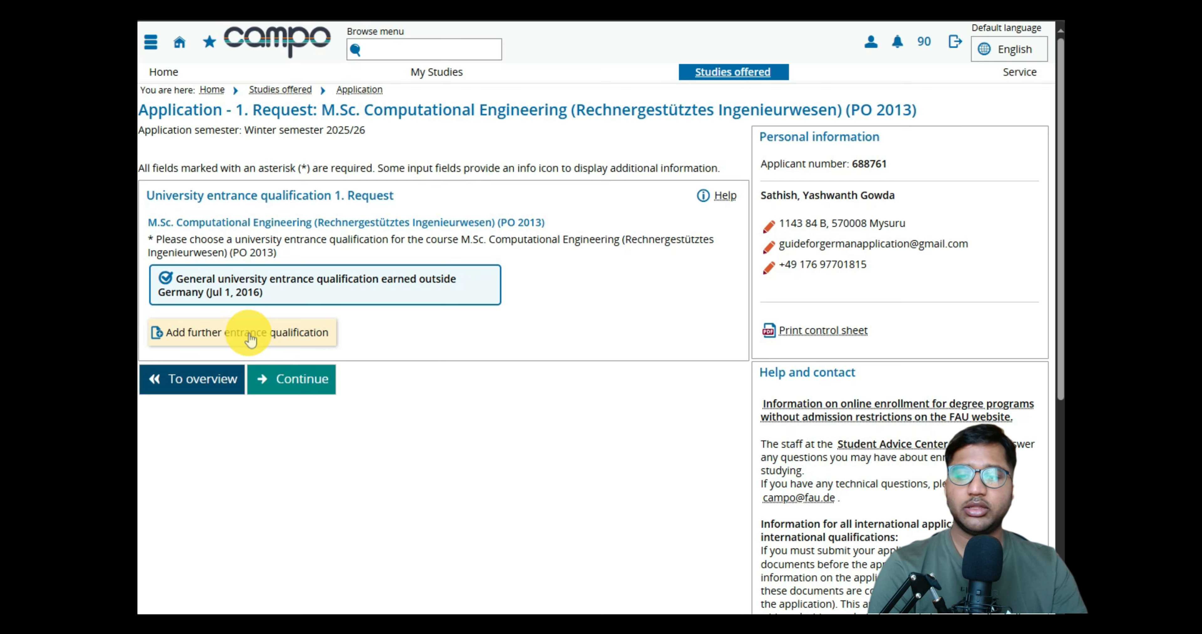
left_click(286, 386)
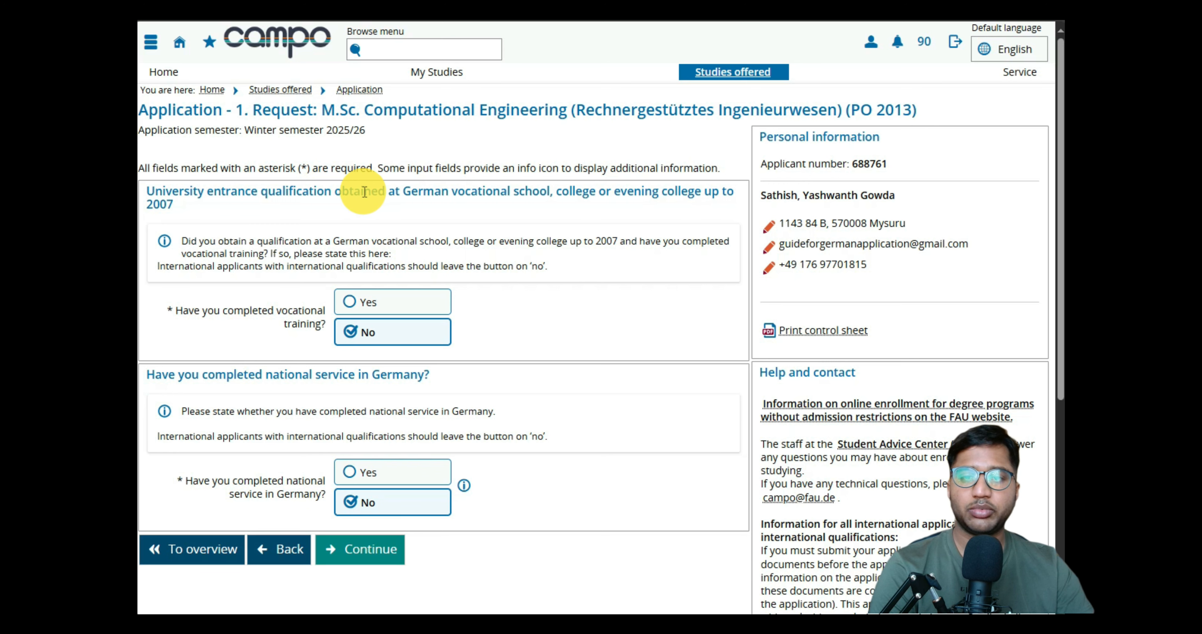
scroll(417, 339, "down", 2)
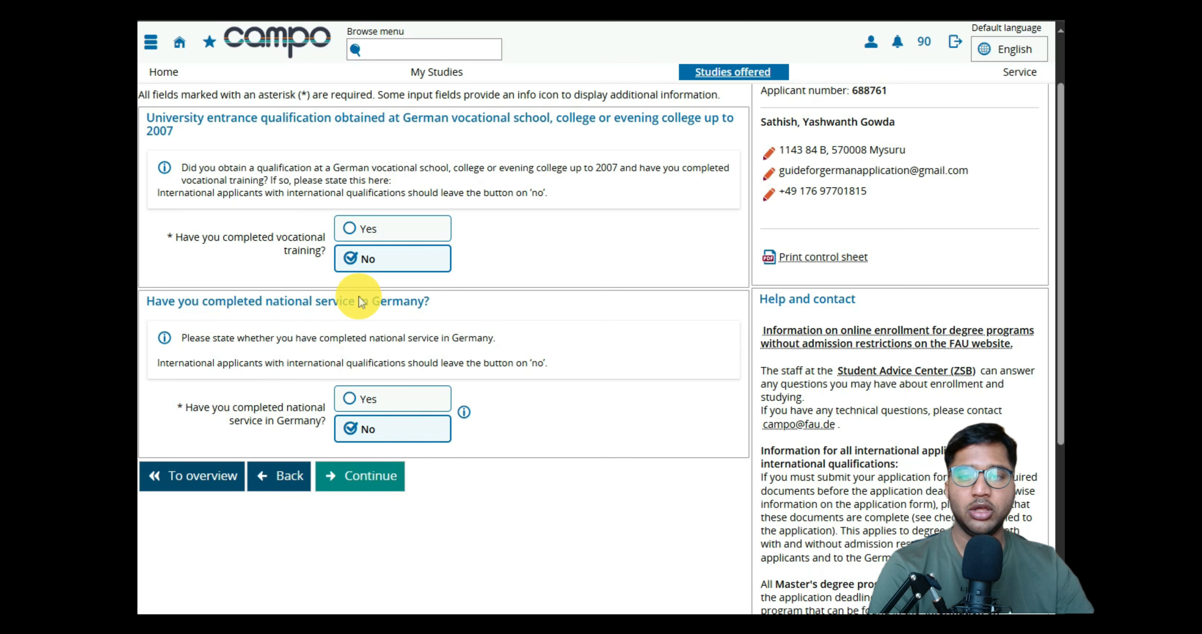
left_click(368, 476)
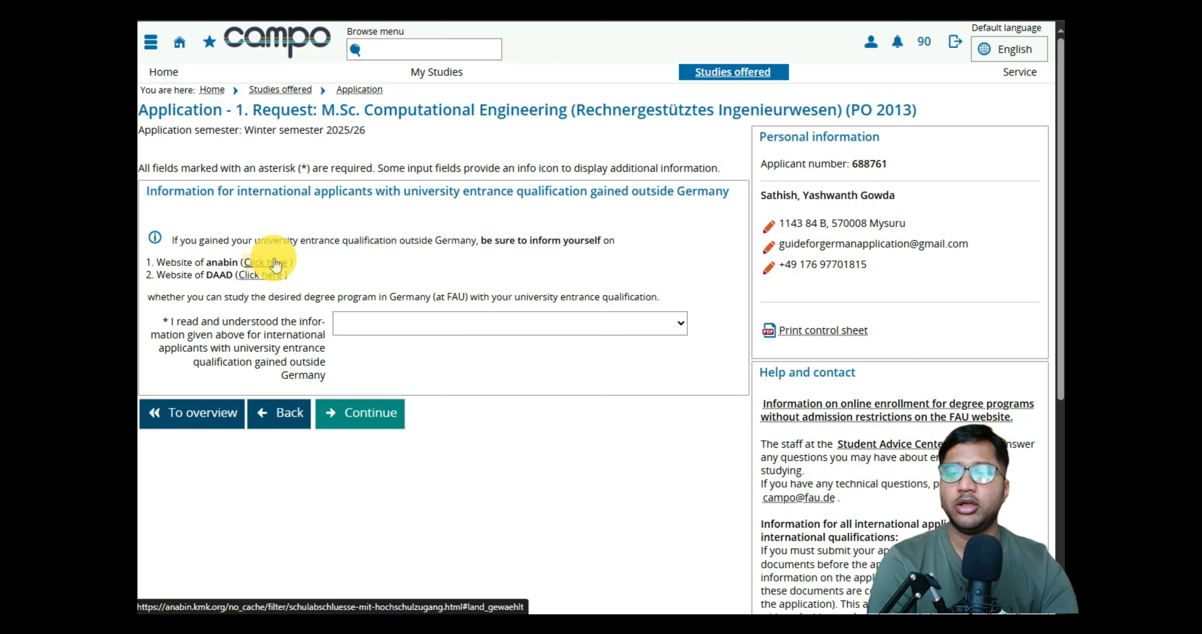
Set the acknowledgement for international applicants to "Yes, I read and understood the information!" and continue to the previous application questions
left_click(384, 331)
left_click(397, 384)
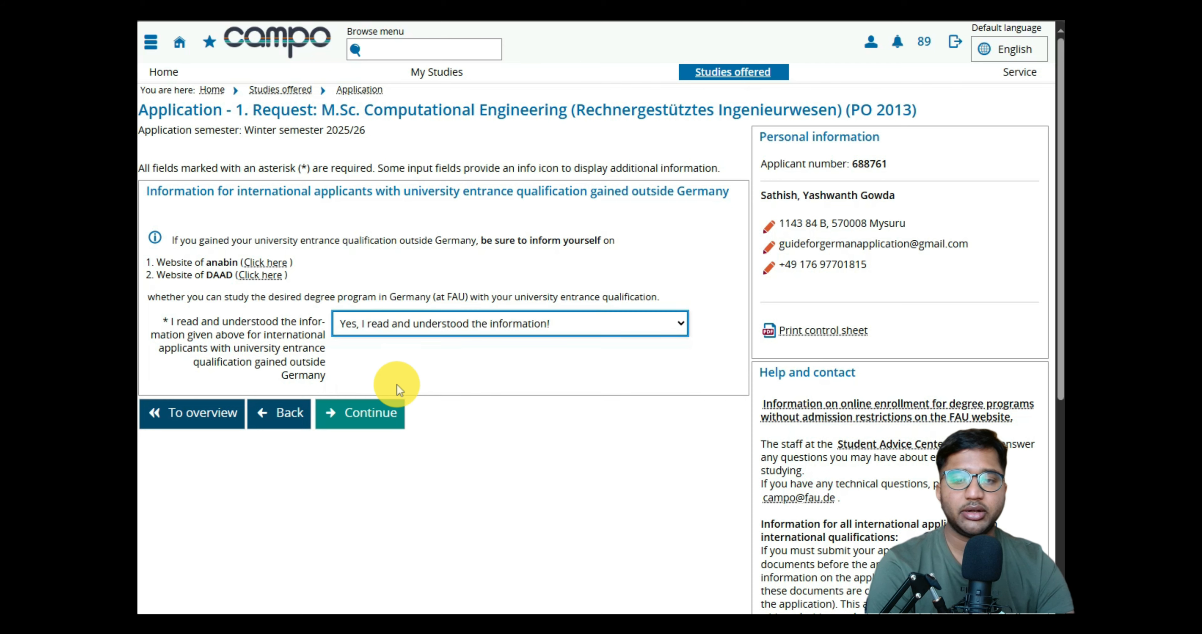
left_click(396, 421)
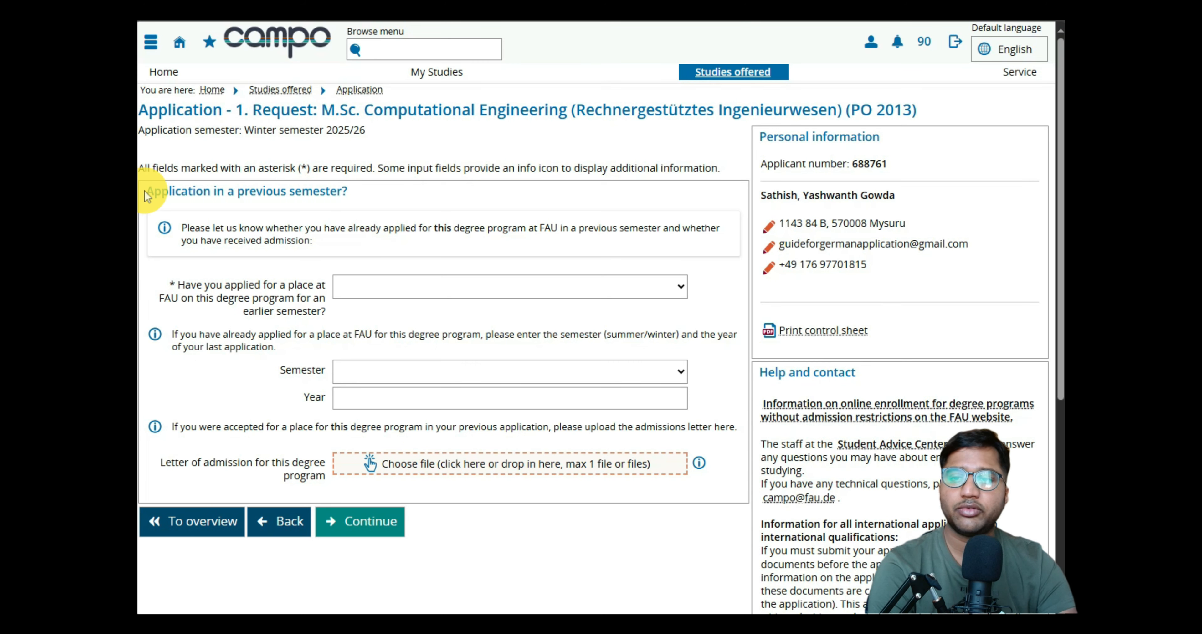
Answer whether a place on this degree program was applied for in an earlier semester, and continue to the school leaving certificate page
left_click_drag(146, 192, 366, 189)
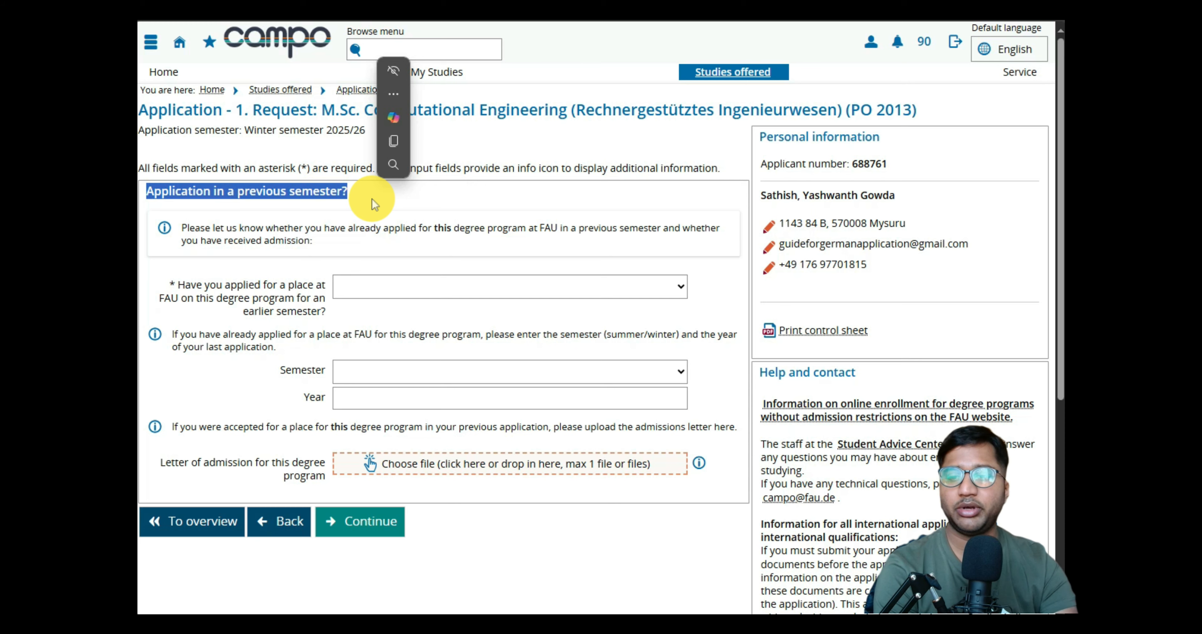
left_click(372, 537)
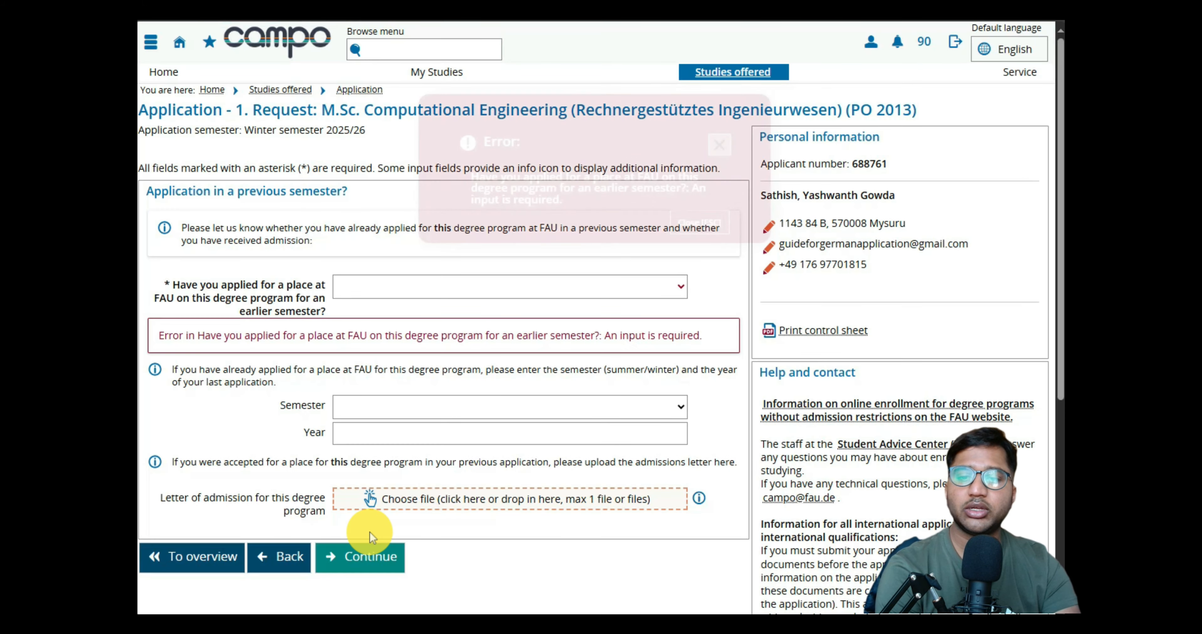
left_click(397, 282)
left_click(406, 355)
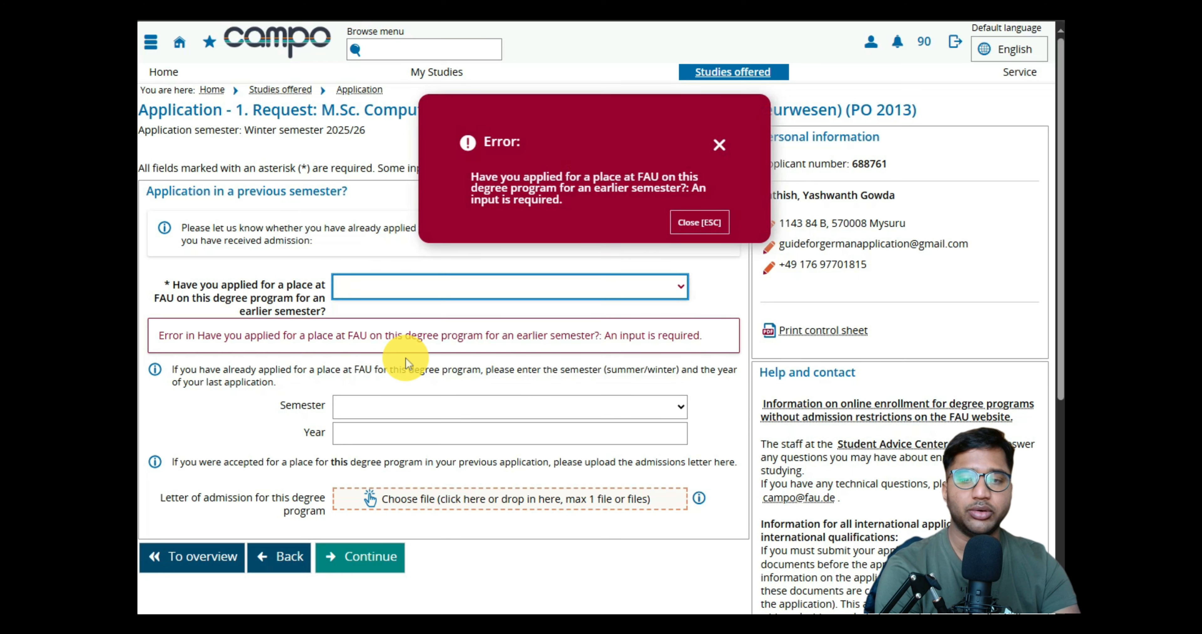
left_click(379, 560)
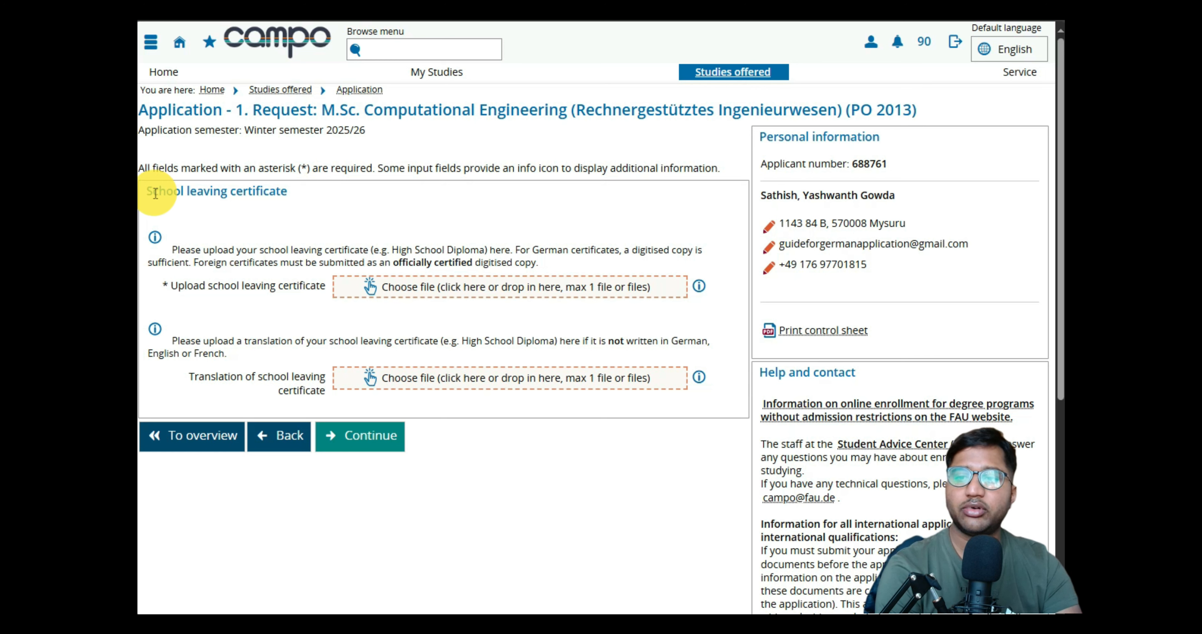
Upload 10_12_combined.pdf from a subfolder of the Personal folder as the school leaving certificate
left_click_drag(146, 192, 294, 194)
left_click(249, 218)
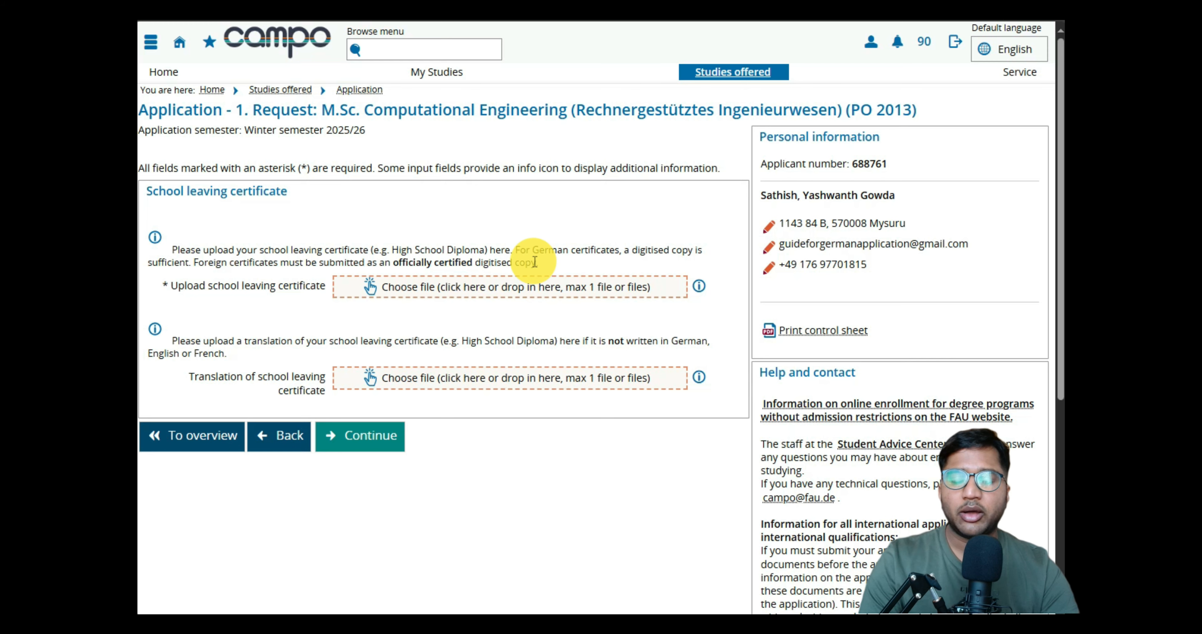
left_click(554, 290)
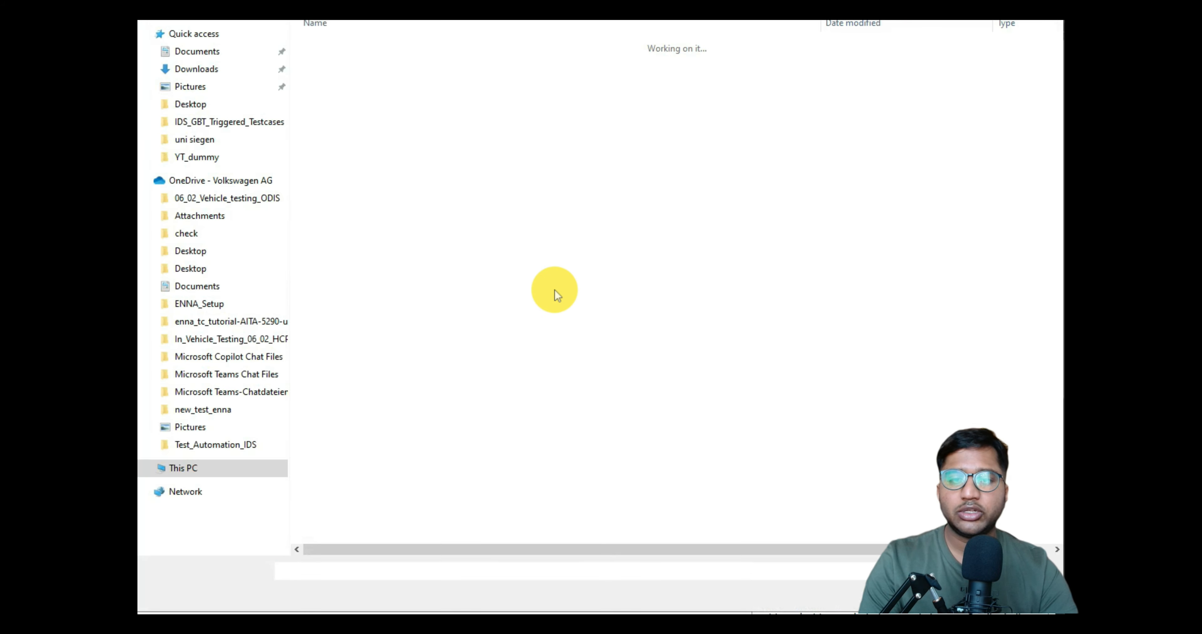
left_click(244, 121)
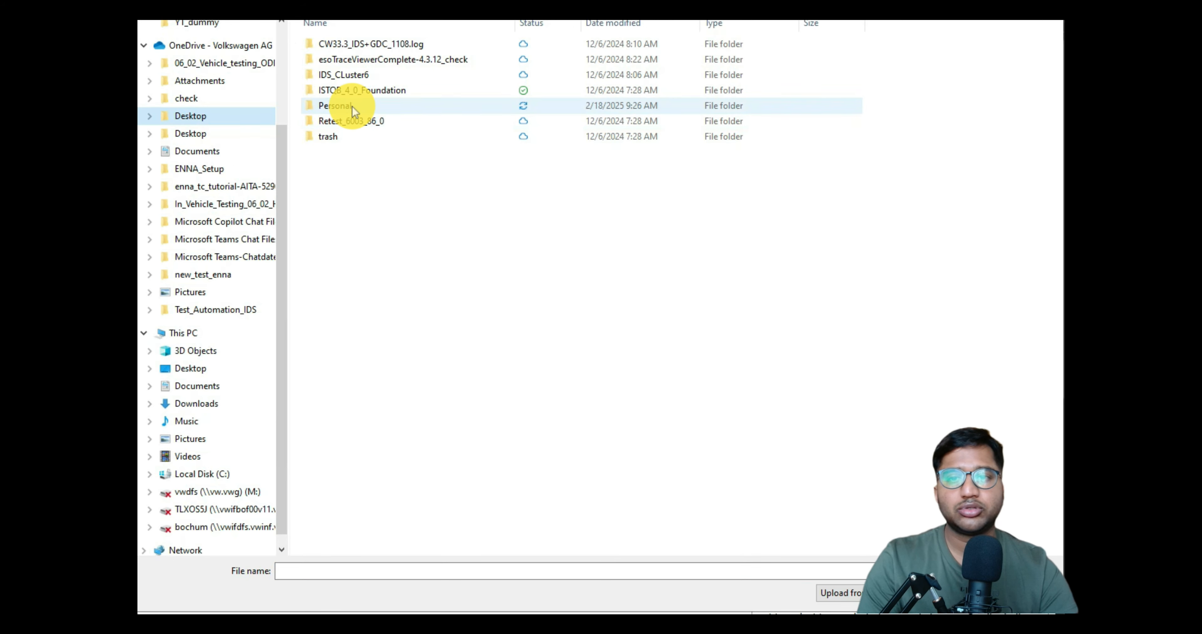
double_click(353, 106)
double_click(351, 218)
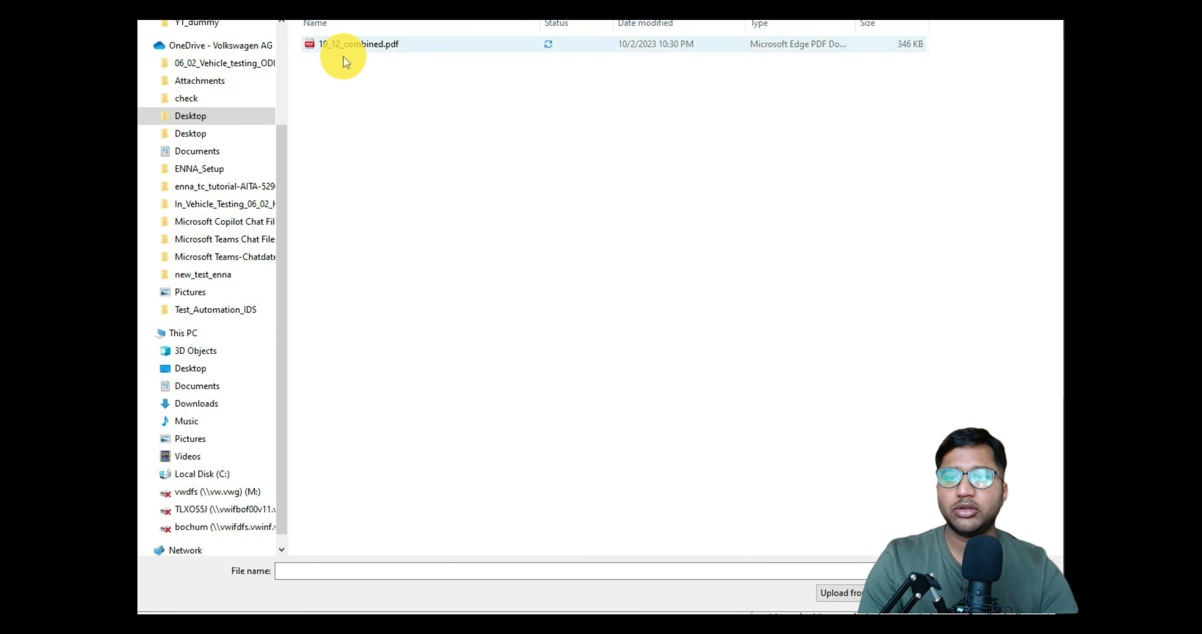
left_click(346, 45)
key("Return")
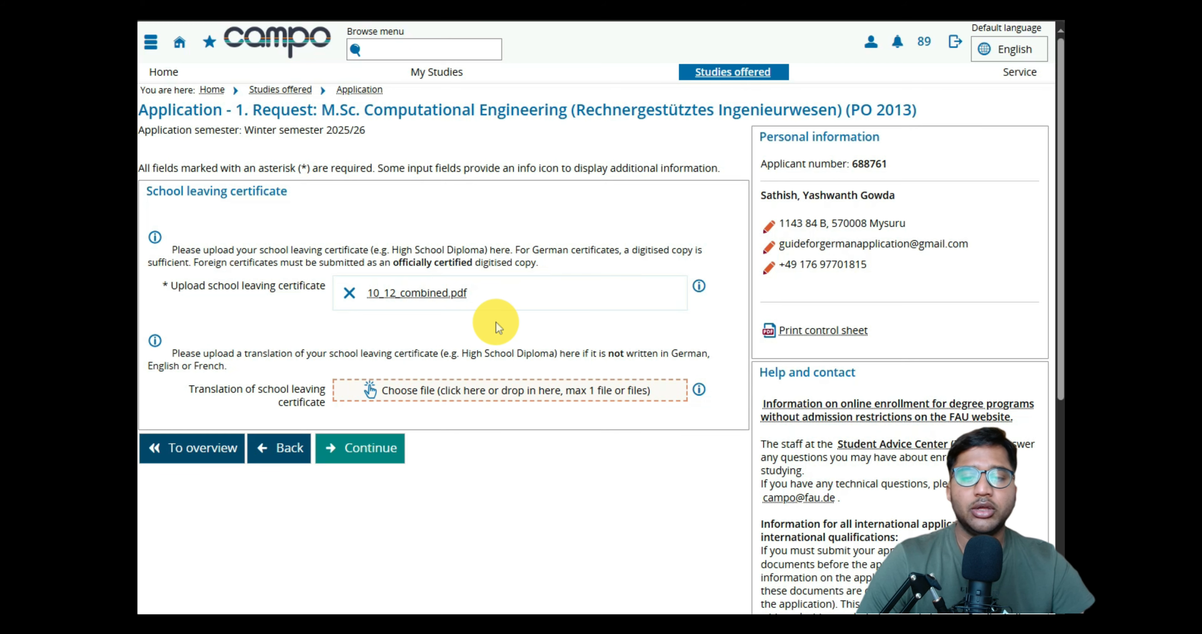
Continue to the page for the university degree qualifying for admission and look over its required degree and university fields
left_click(394, 458)
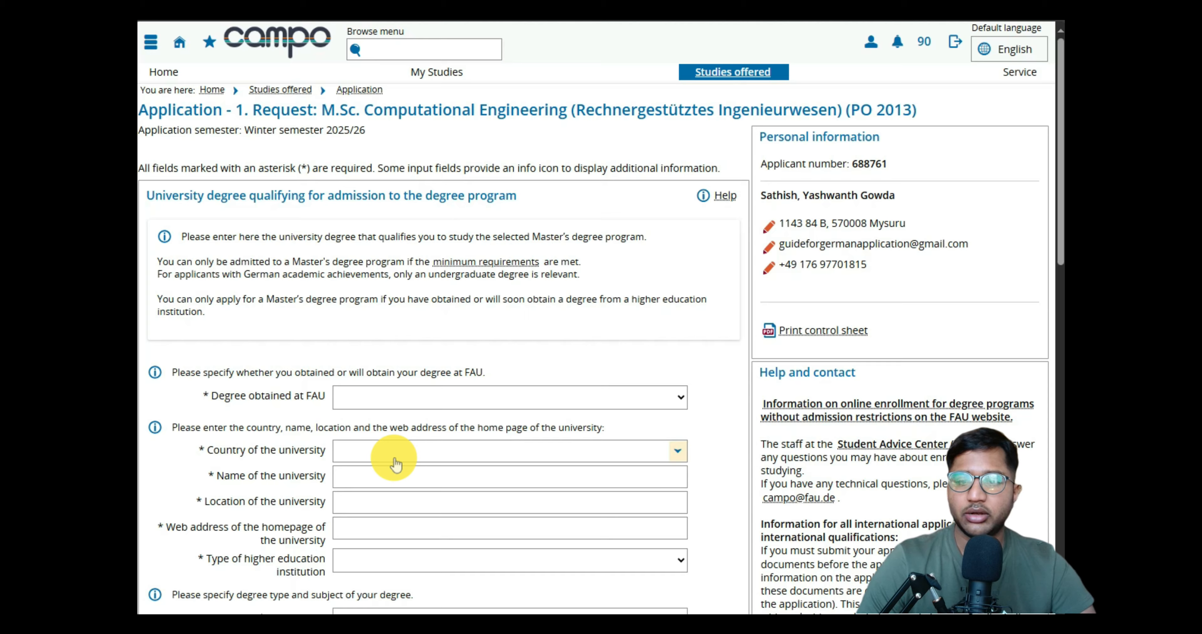
scroll(471, 357, "down", 2)
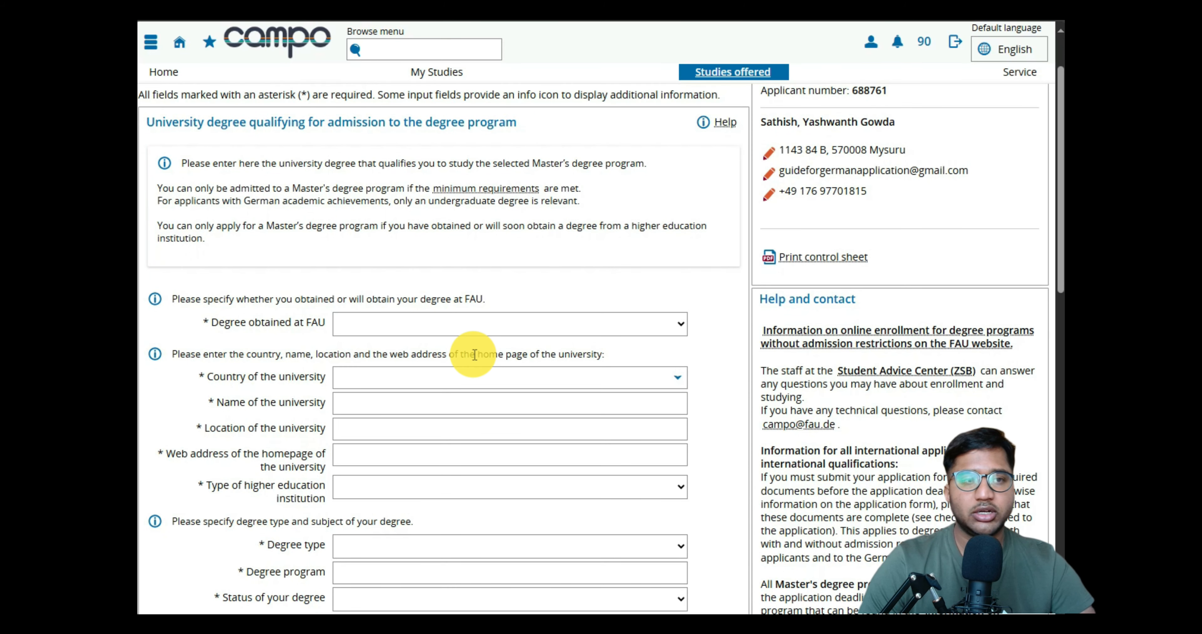
scroll(475, 355, "down", 1)
scroll(475, 355, "up", 1)
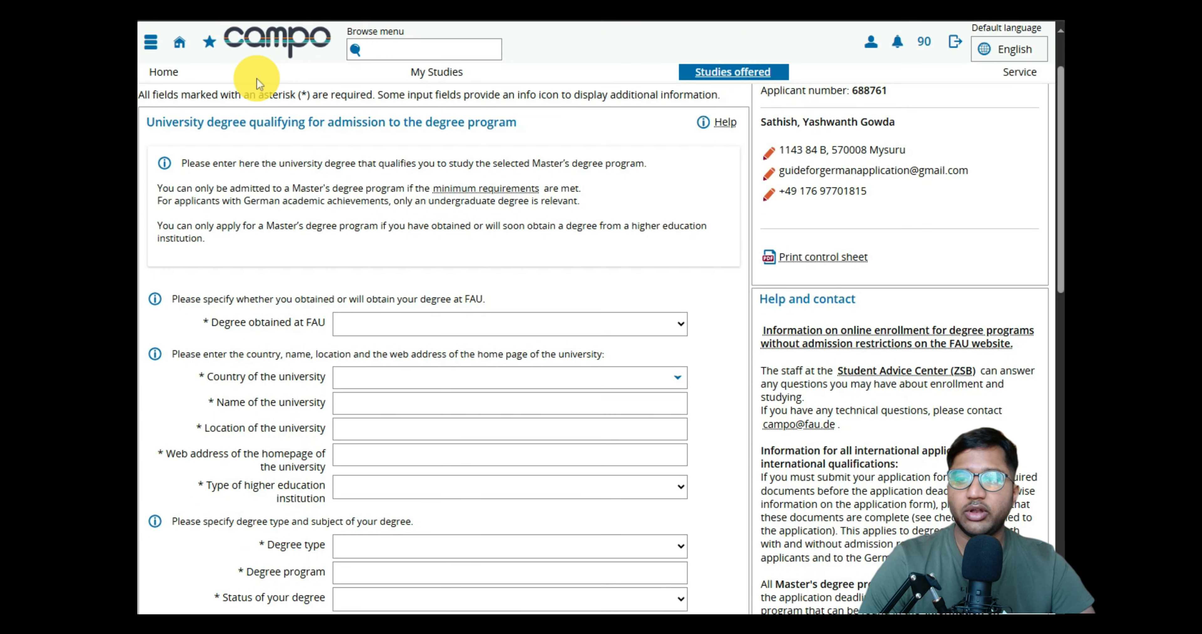